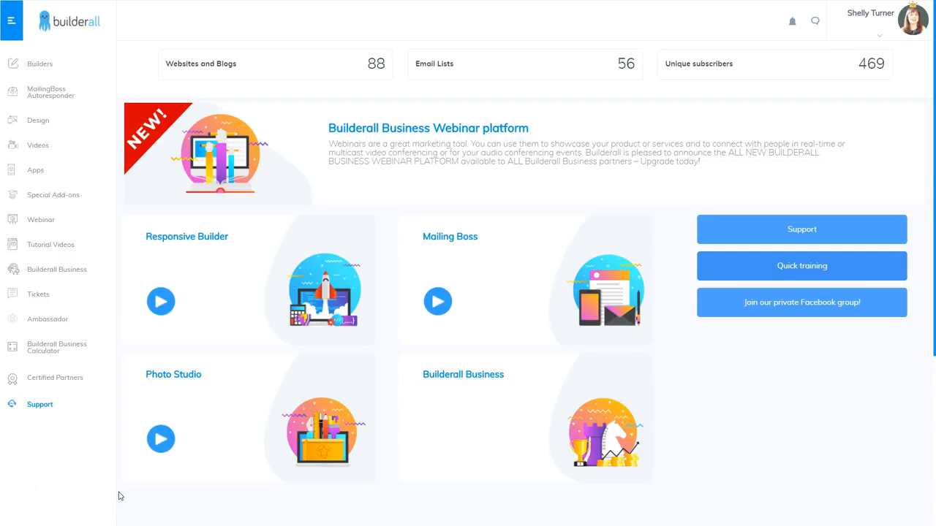
Create a new responsive site from the Blank Page #010 template and open it for editing.
click(45, 64)
click(55, 95)
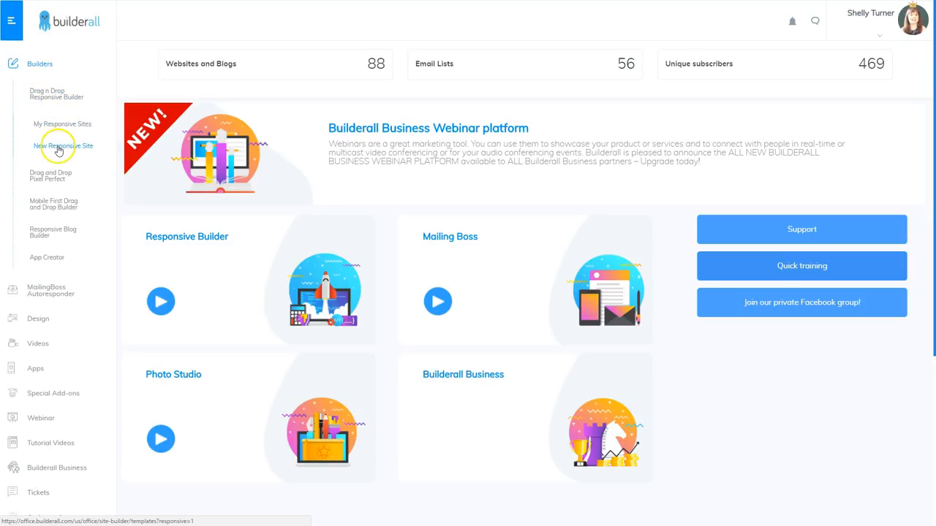
click(60, 148)
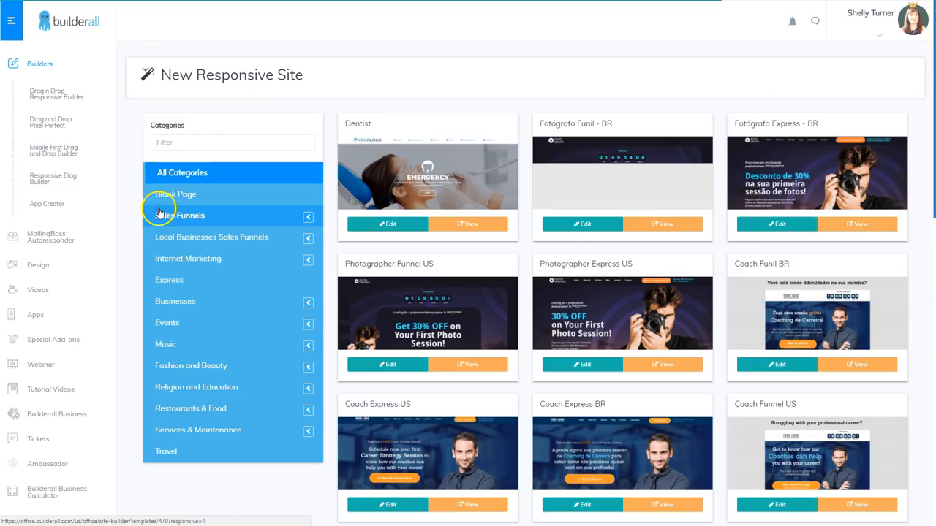
click(180, 198)
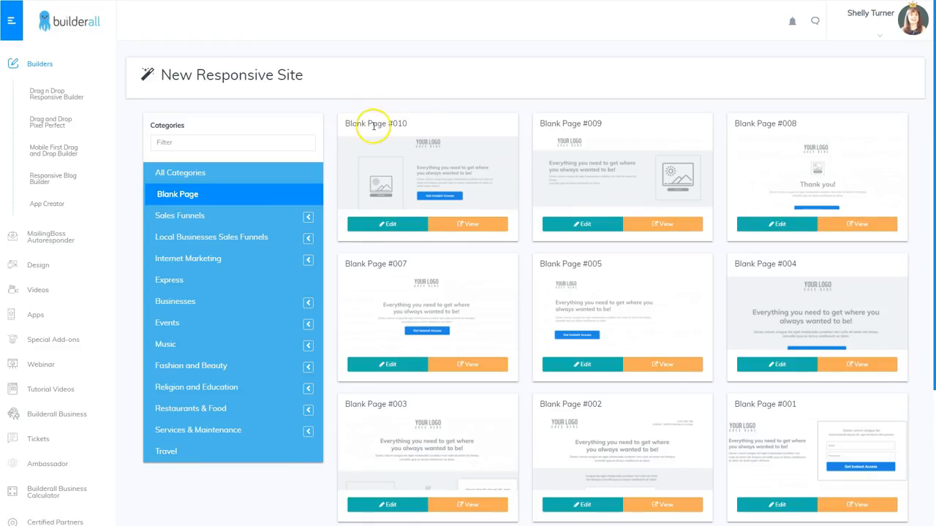
click(386, 224)
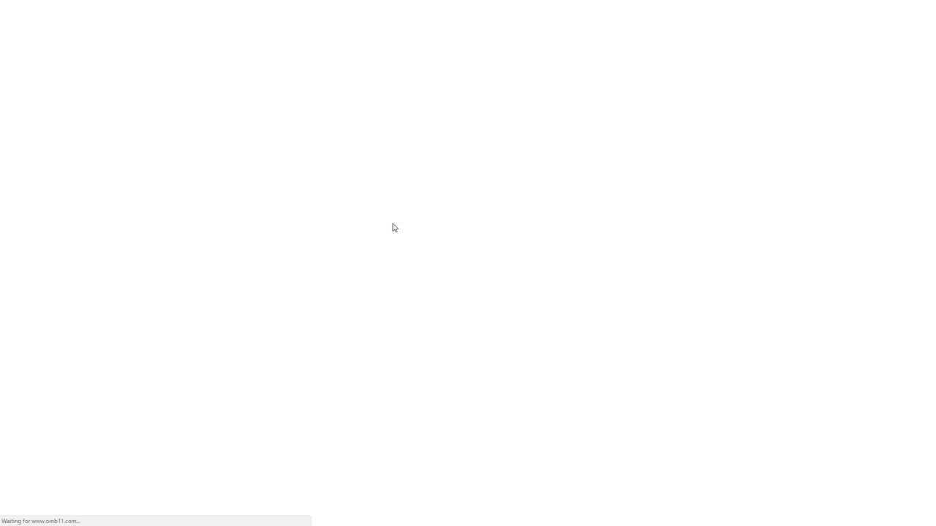
click(589, 280)
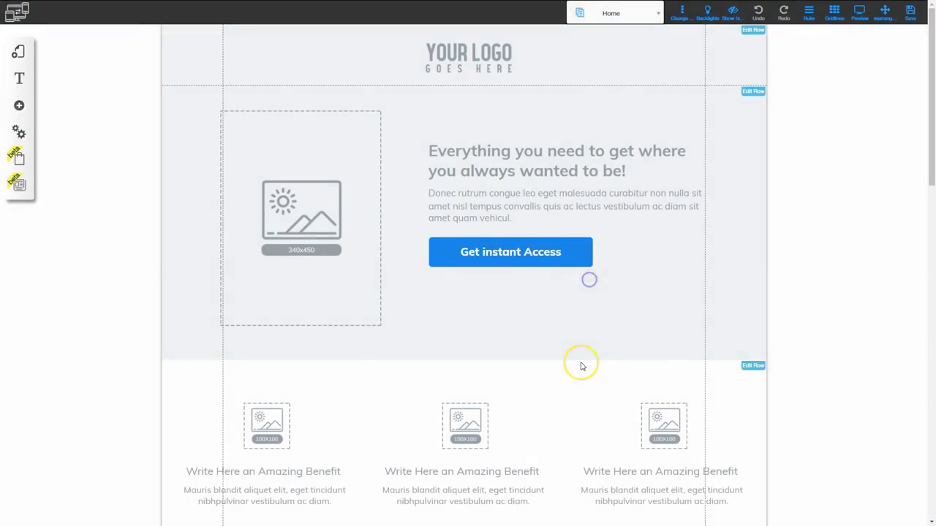
click(416, 227)
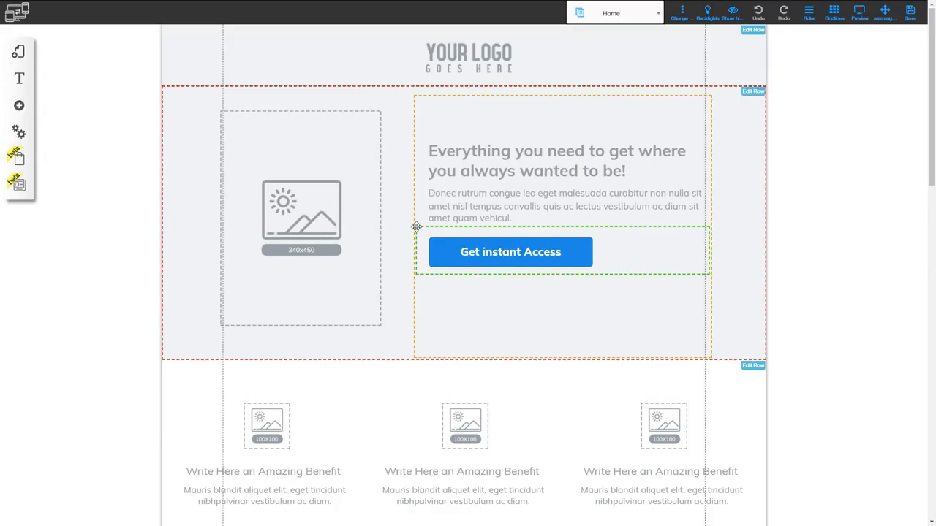
click(273, 184)
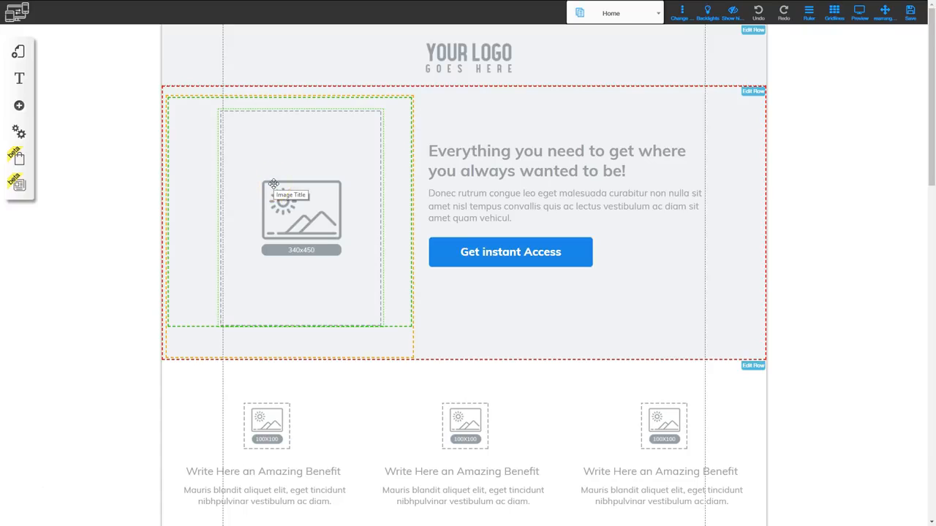
Examine the list of pages in the Blank Page #010 layout, and close it again.
click(13, 54)
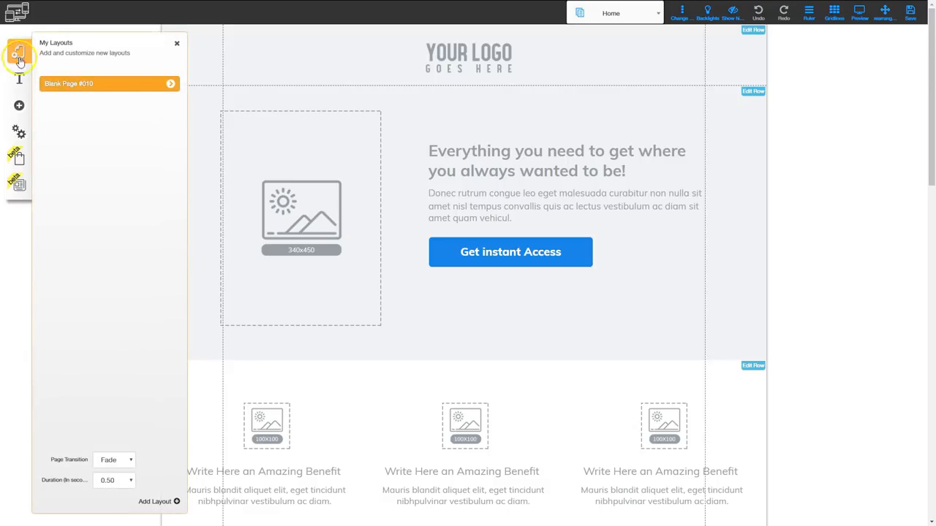
click(171, 86)
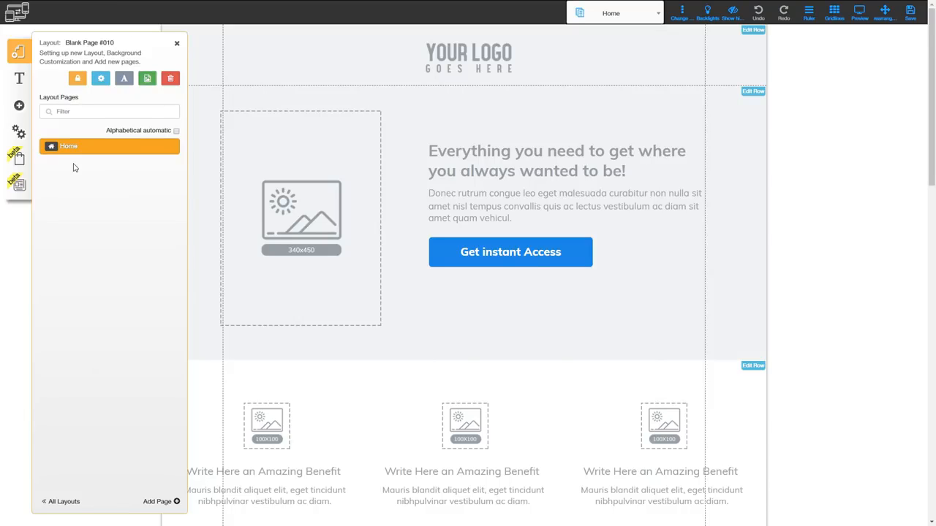
click(177, 43)
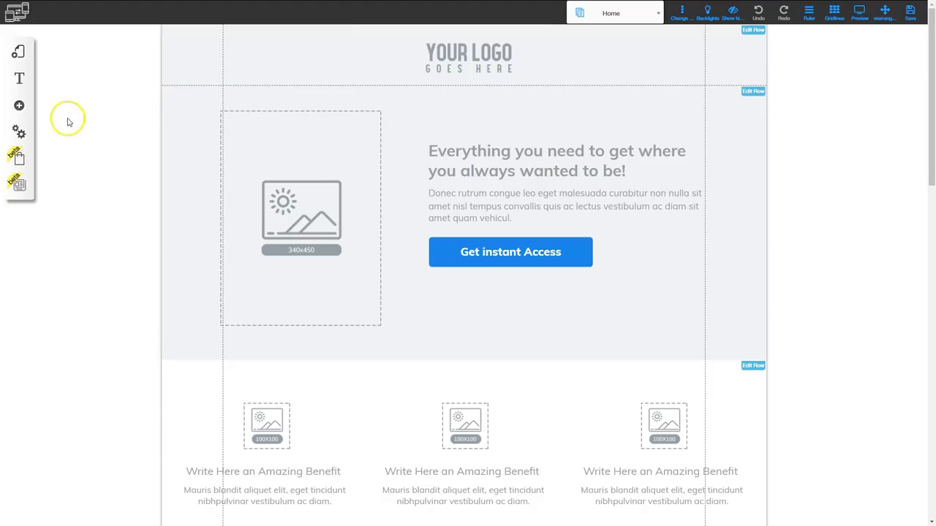
Start the blog setup and register the site under the name blogtest.
click(19, 186)
click(20, 188)
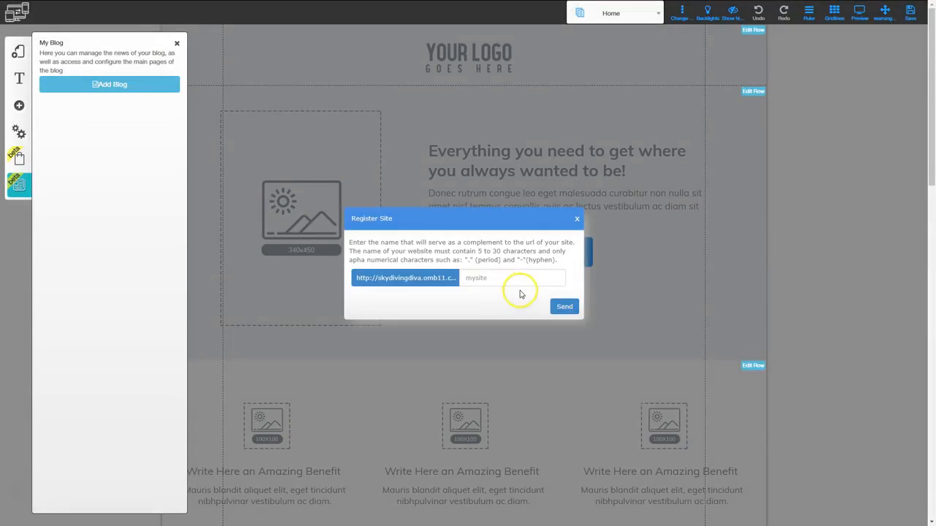
click(506, 277)
text(blogtest)
click(560, 306)
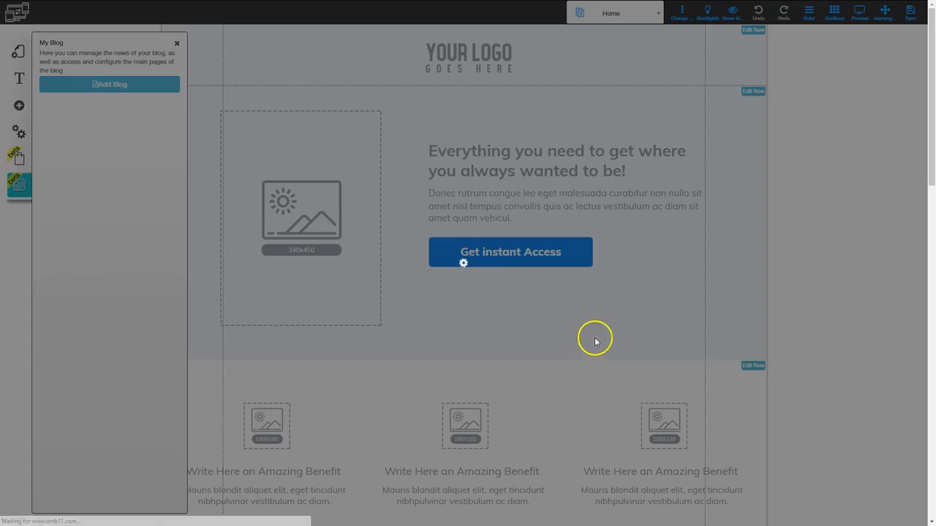
click(592, 361)
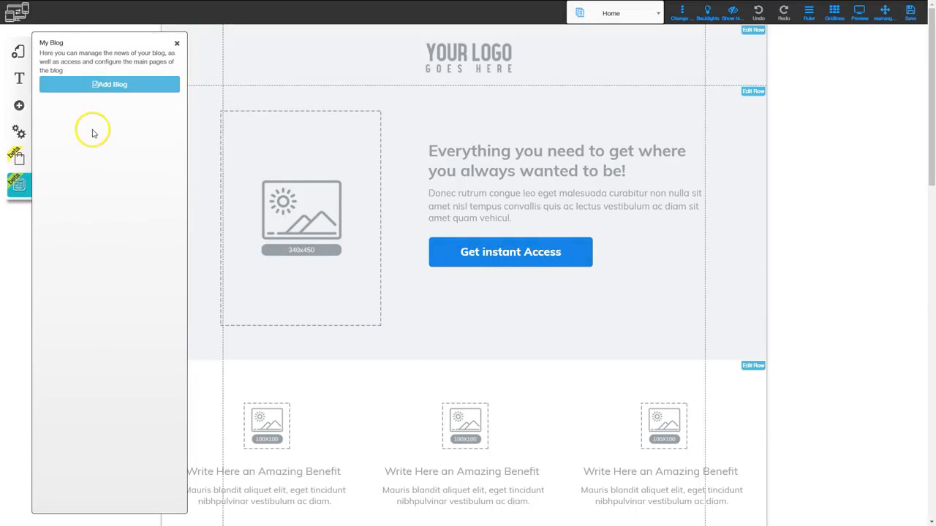
Add a blog to the site using the Blank Page #010 layout.
click(111, 86)
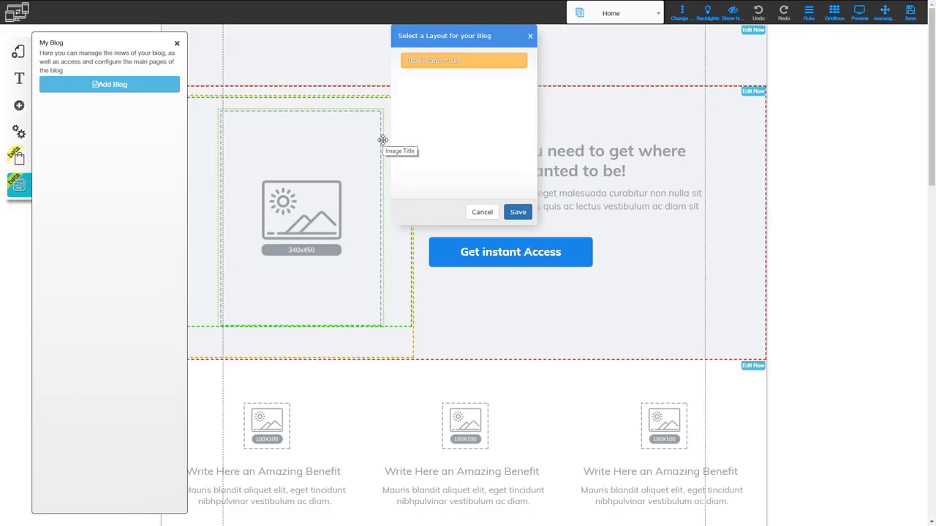
click(470, 61)
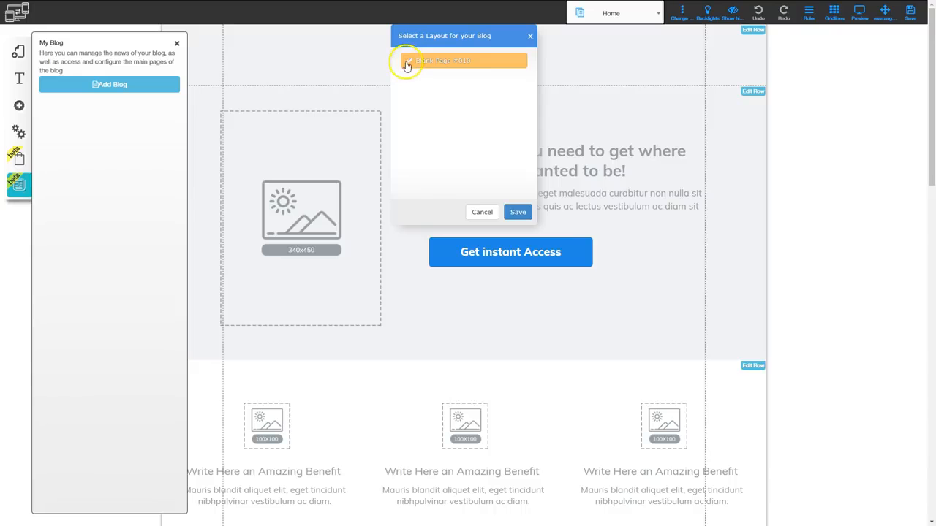
click(517, 213)
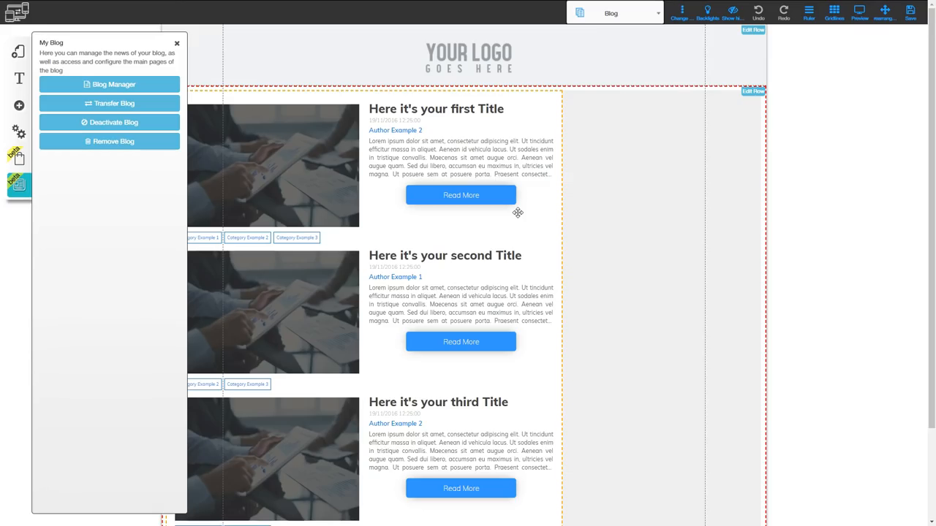
click(175, 44)
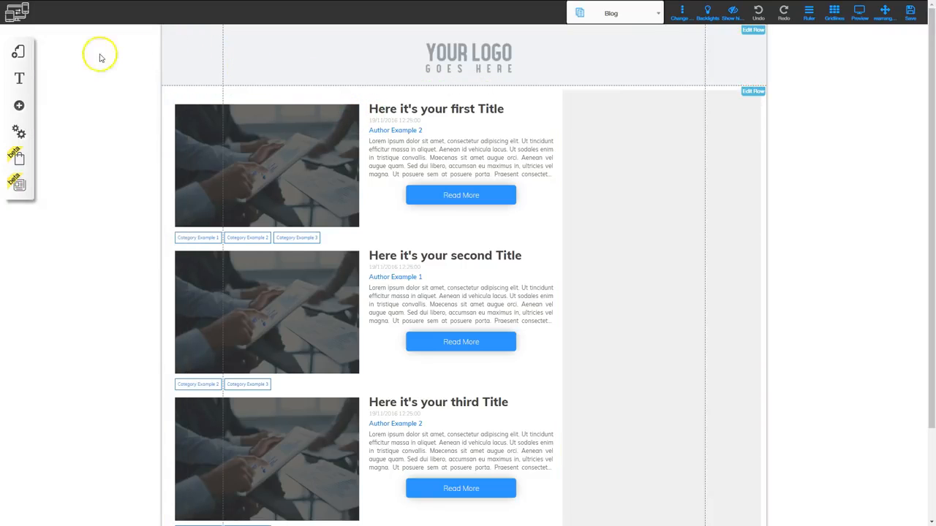
Review the News Page and Blog pages in the Blank Page #010 layout, ending on the Blog page.
click(18, 54)
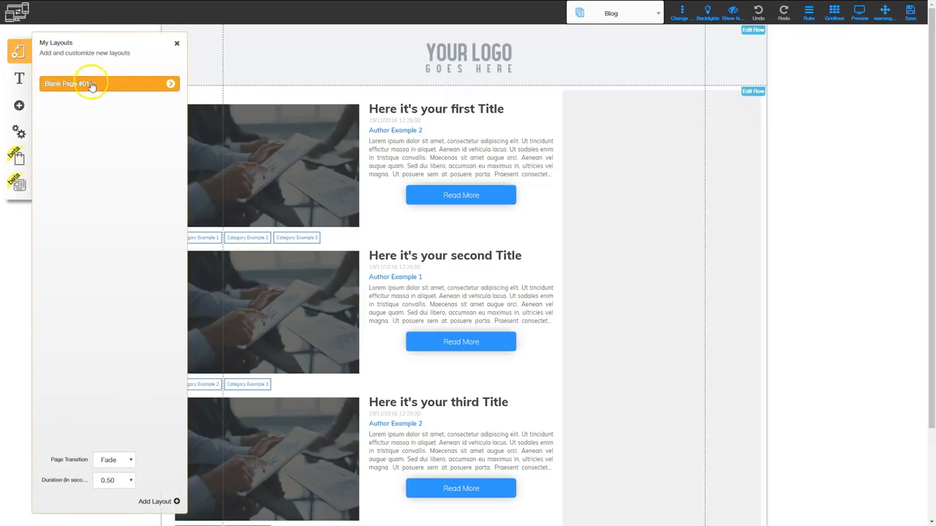
click(170, 85)
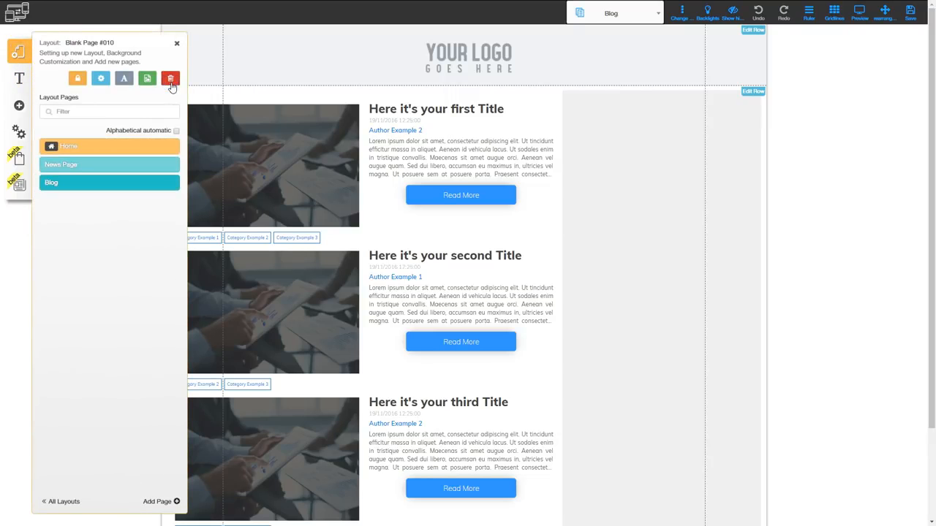
click(88, 168)
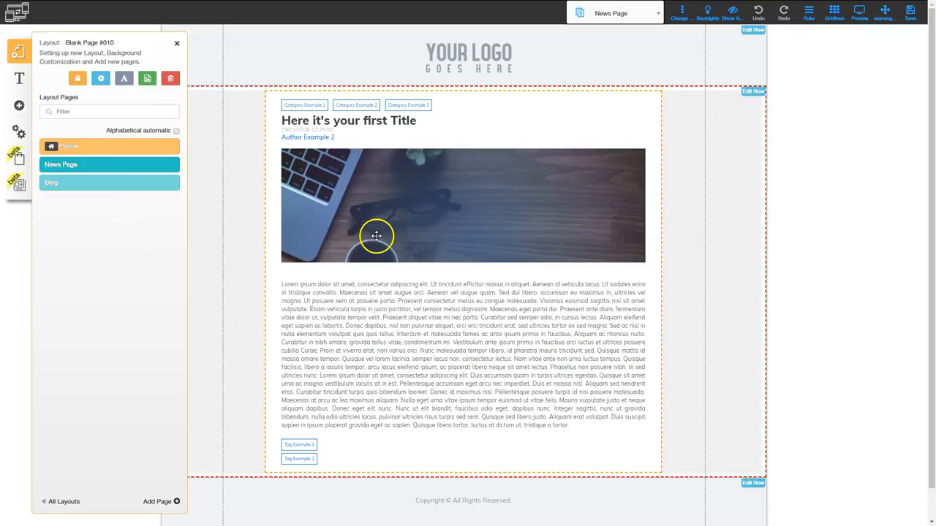
click(77, 182)
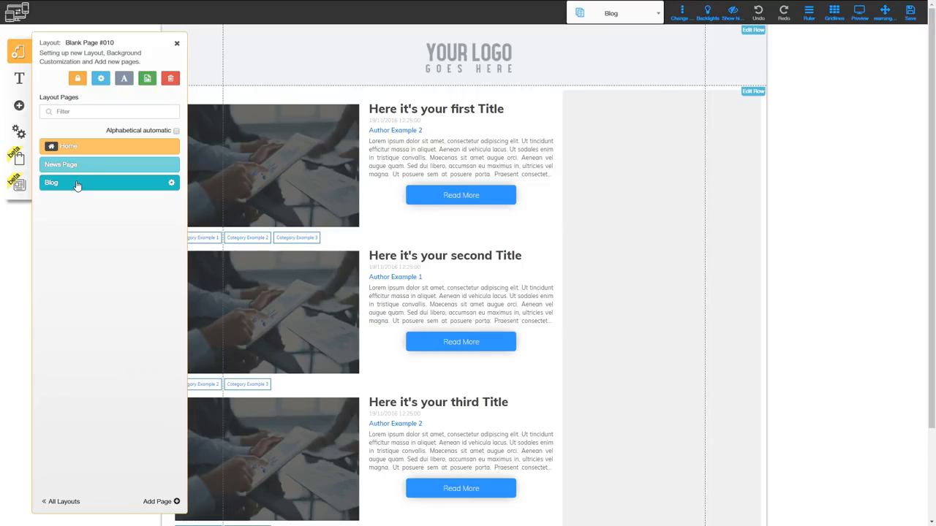
click(176, 44)
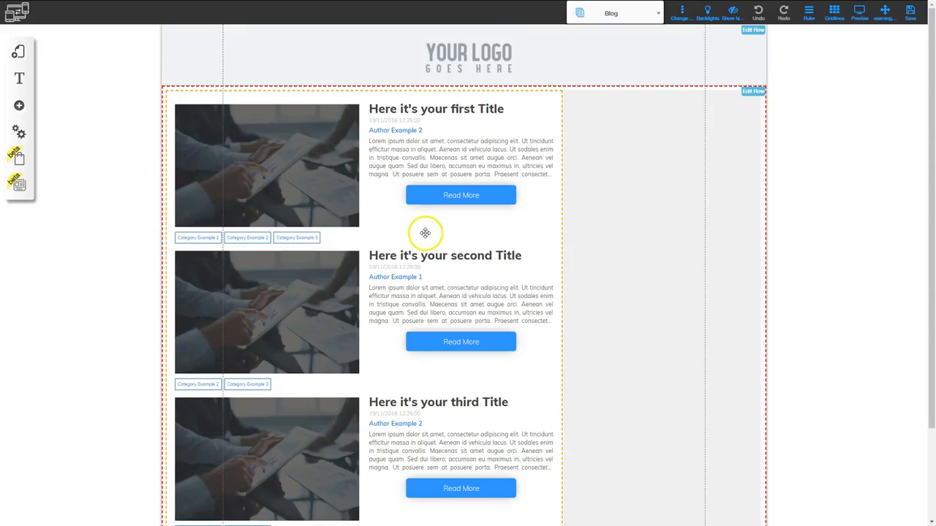
Set the width of the Blog page's news feed to 6 columns.
click(402, 238)
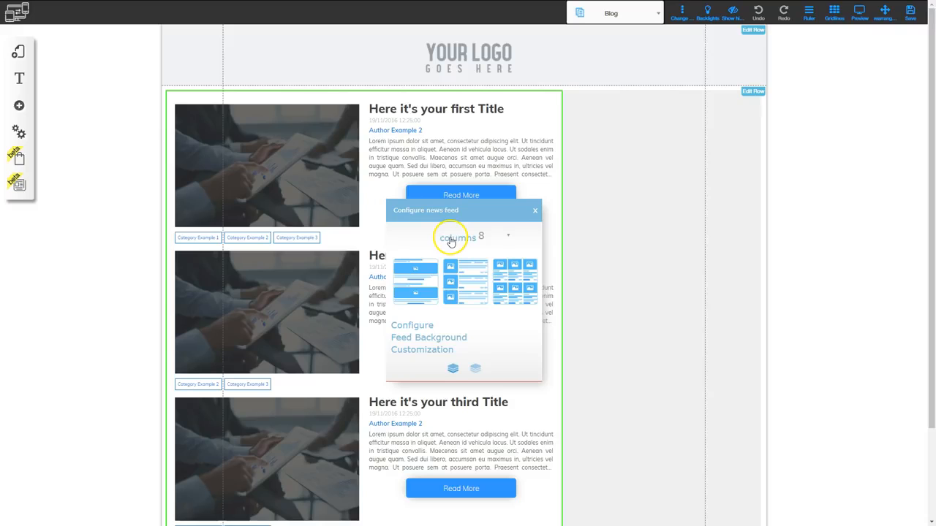
click(490, 239)
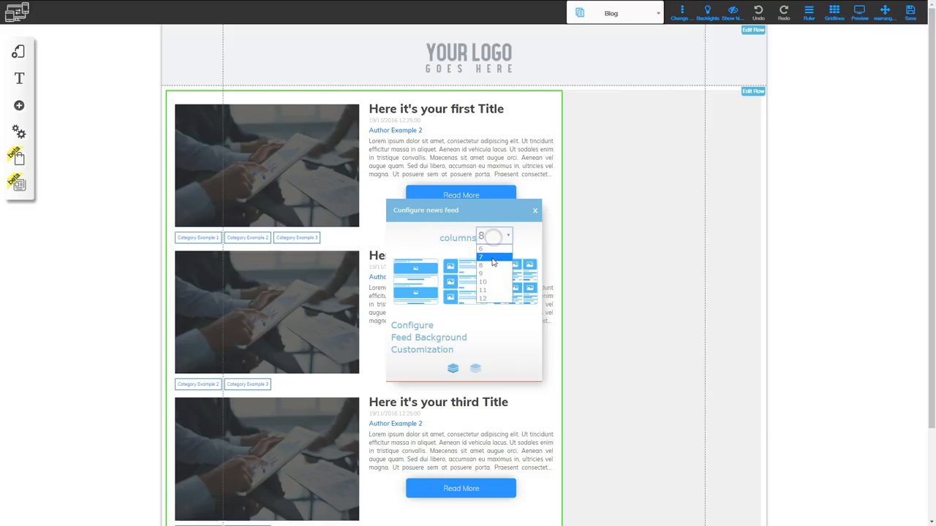
click(492, 249)
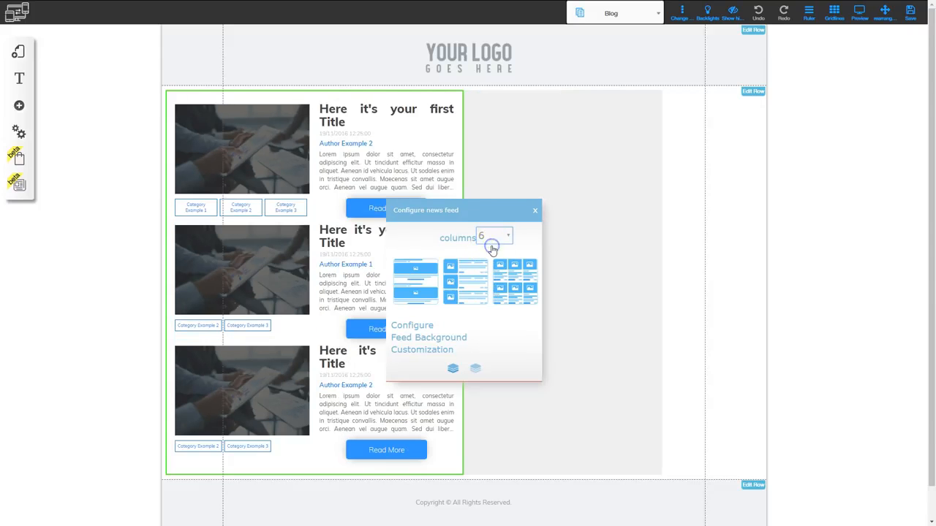
click(535, 210)
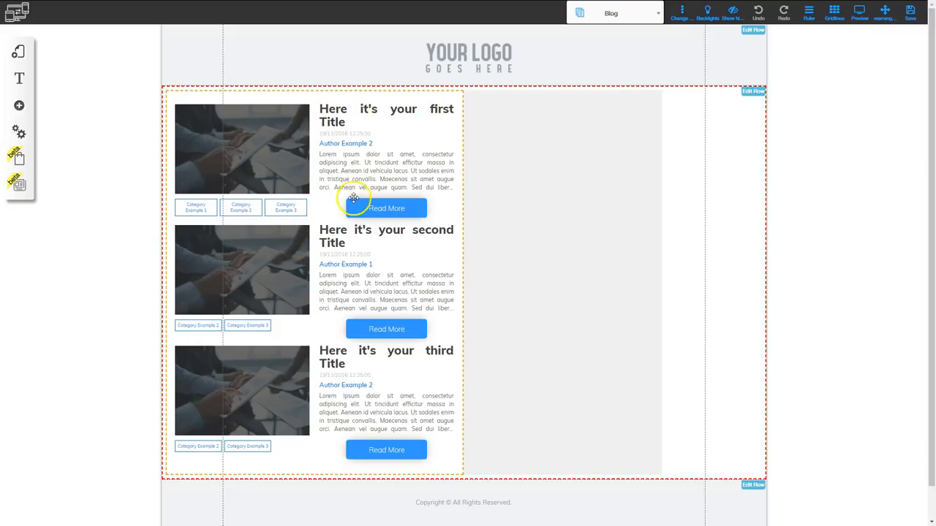
Widen the Blog page's news feed to 12 columns.
click(506, 209)
click(506, 210)
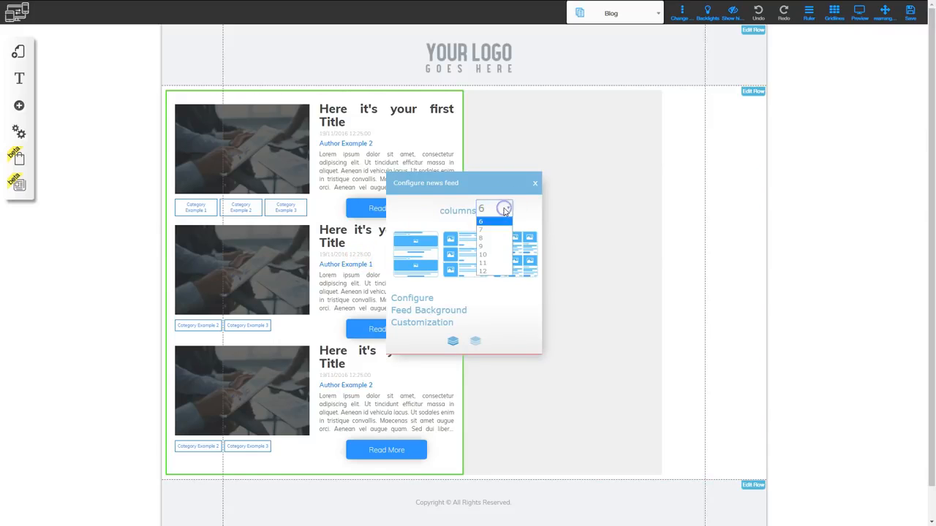
click(488, 272)
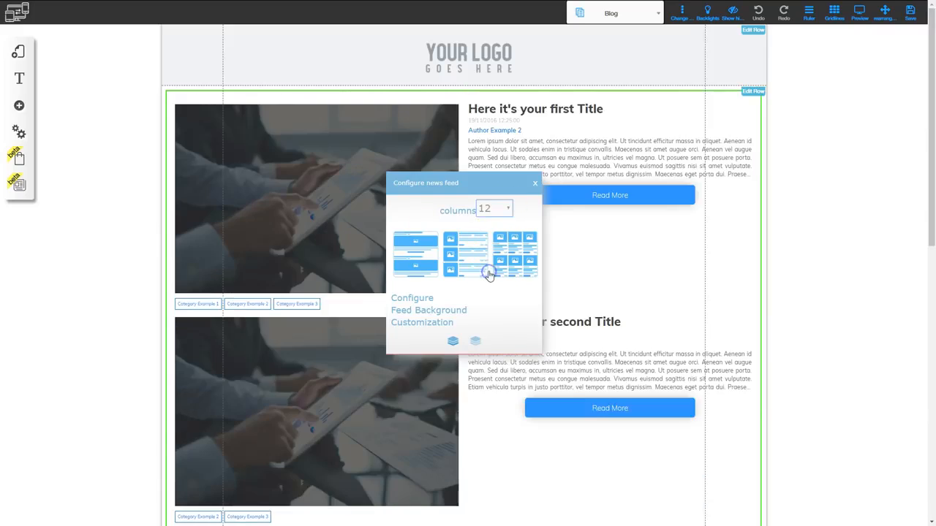
click(534, 183)
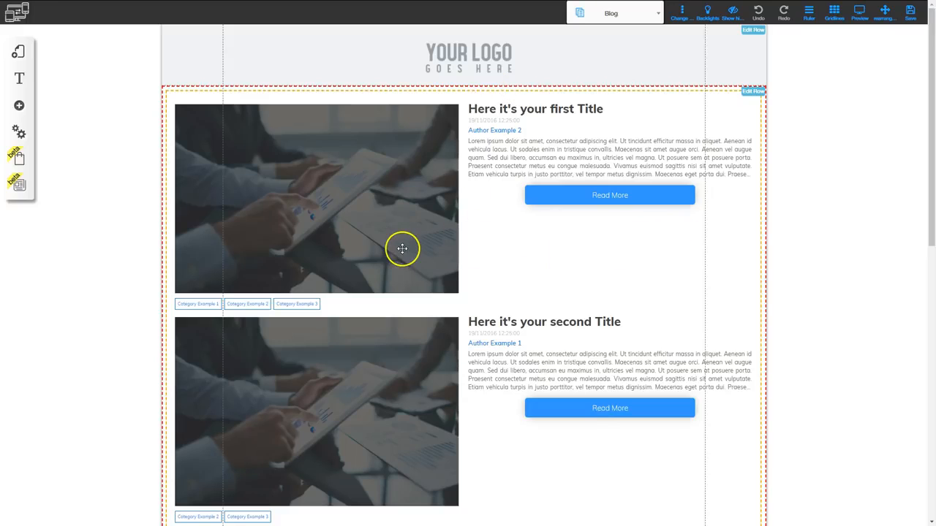
Set the Blog page's news feed to 8 columns.
click(481, 263)
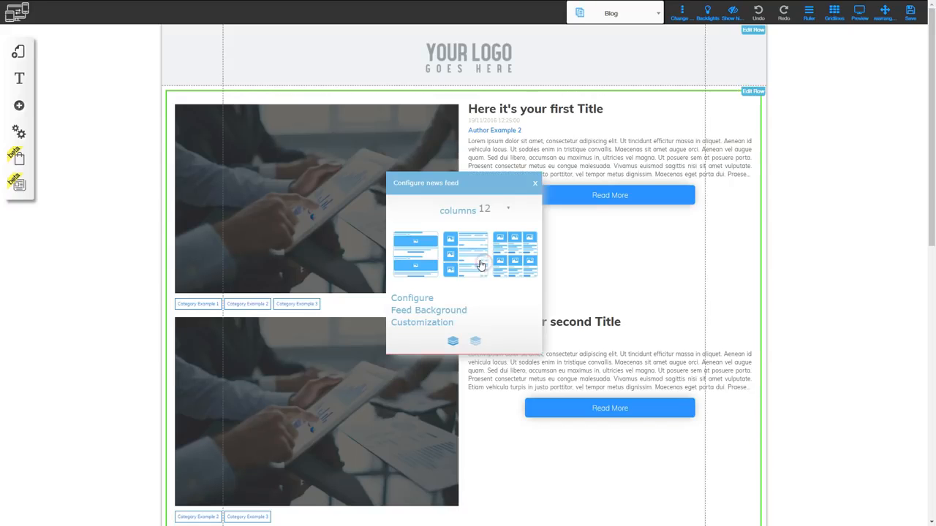
click(497, 209)
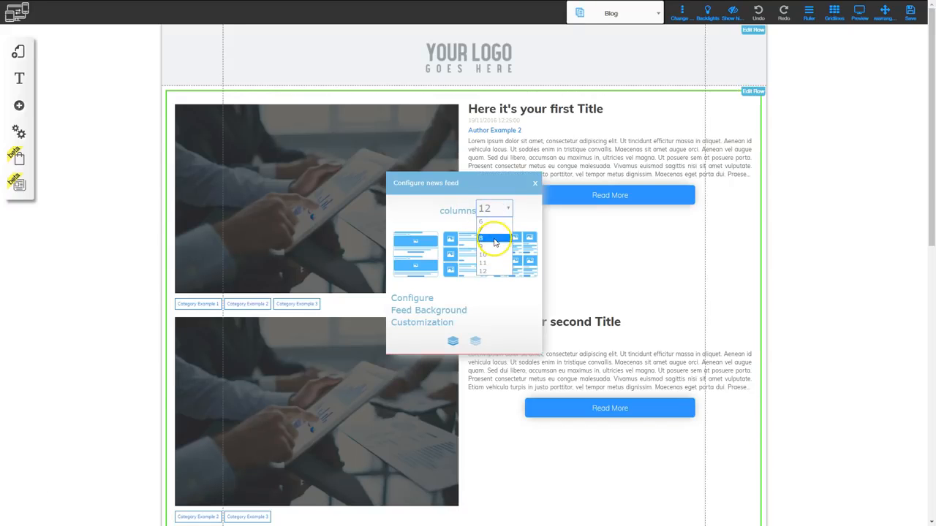
click(495, 239)
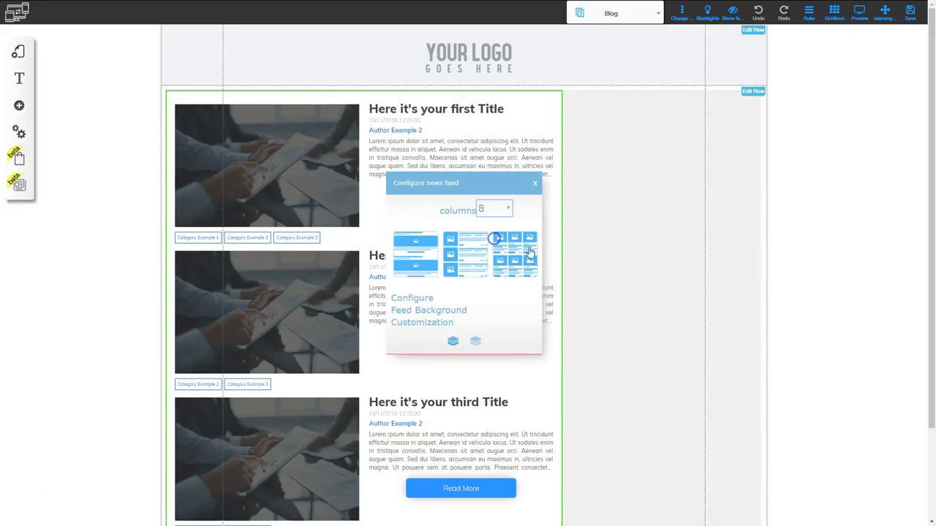
click(536, 184)
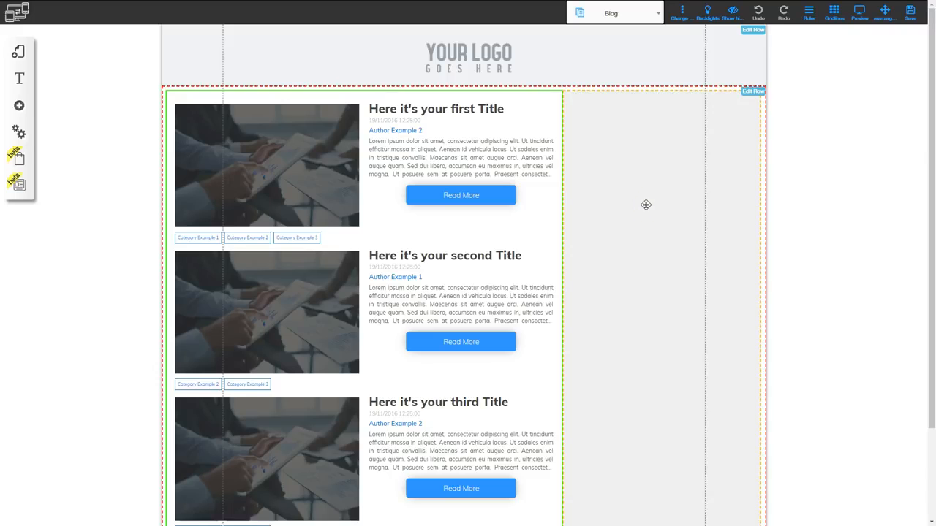
Examine the news feed's configuration options, including the available feed layouts, without changing them.
click(495, 218)
click(666, 126)
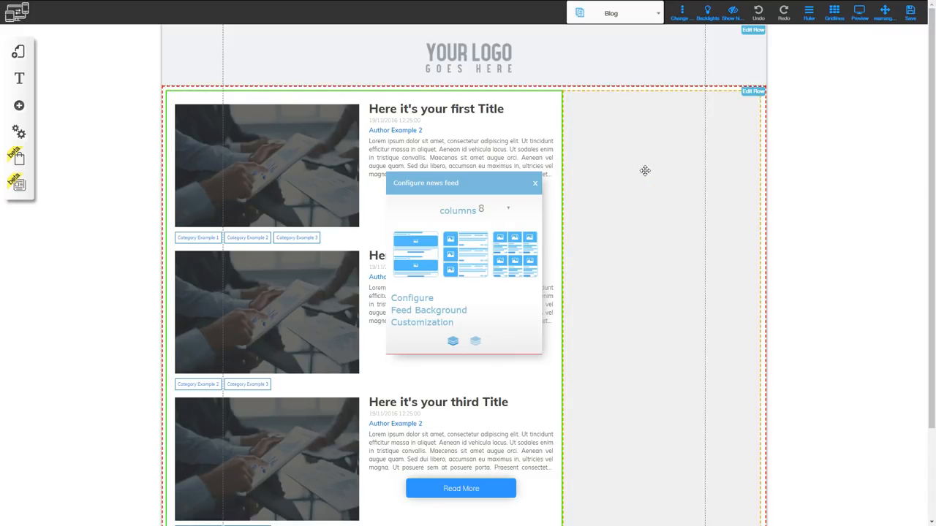
click(534, 187)
click(465, 345)
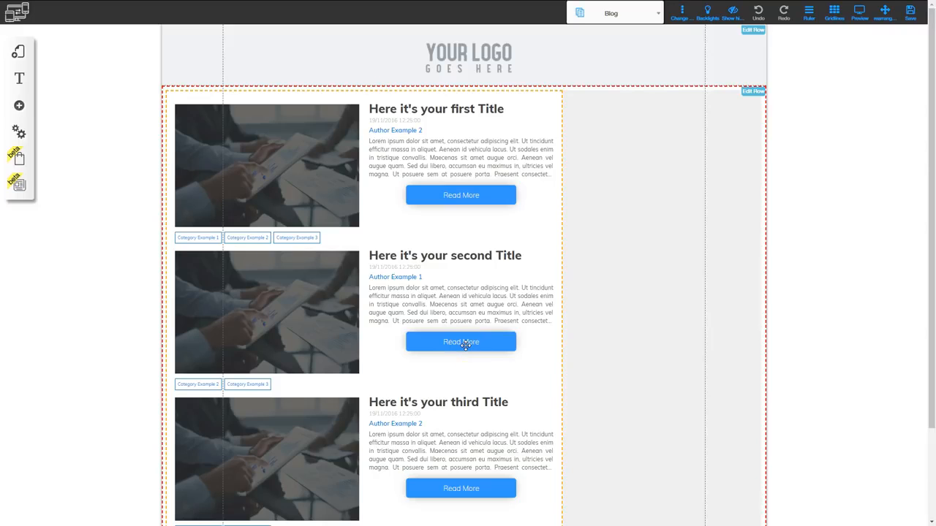
Switch the Blog page's news feed to the stacked layout with a full-width image in each post.
click(724, 365)
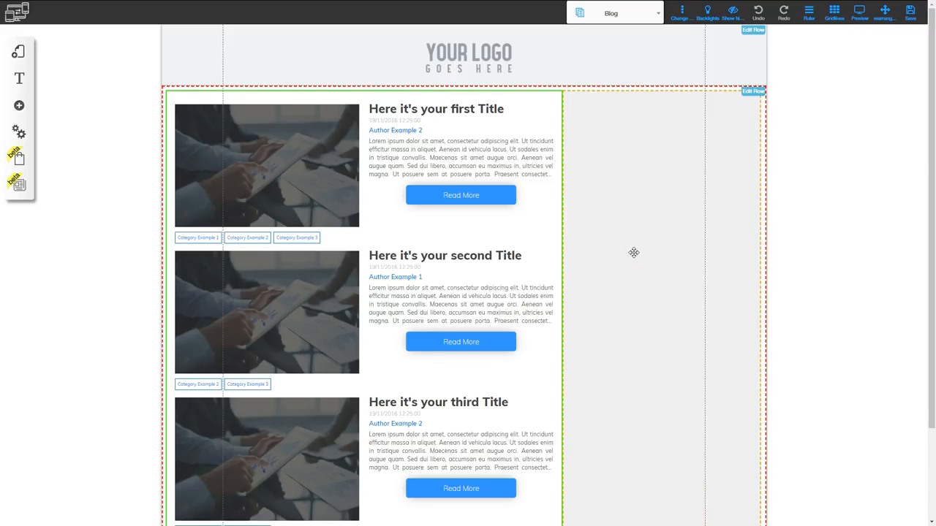
click(419, 234)
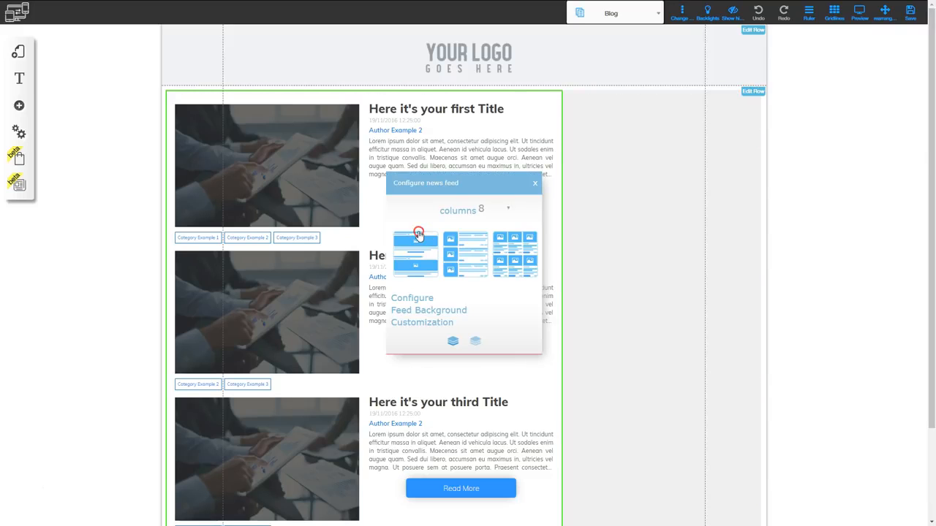
click(408, 257)
click(414, 251)
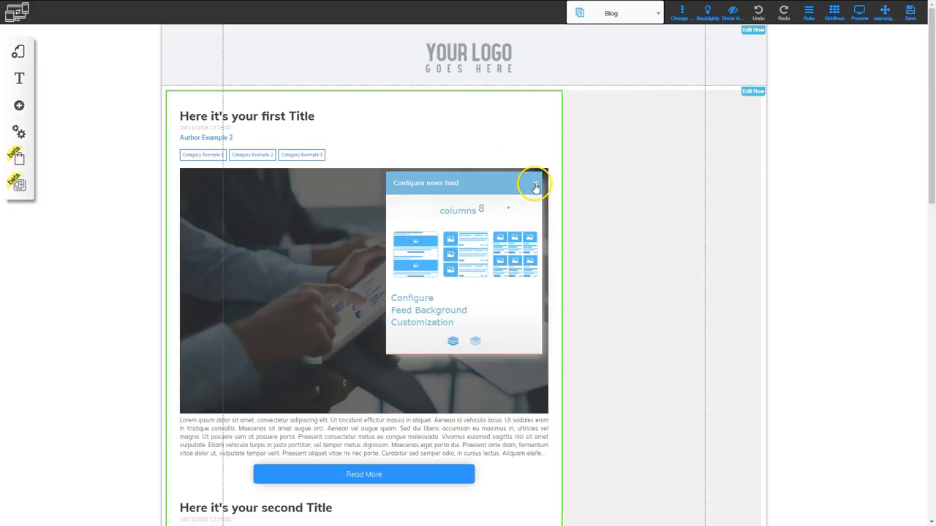
click(535, 185)
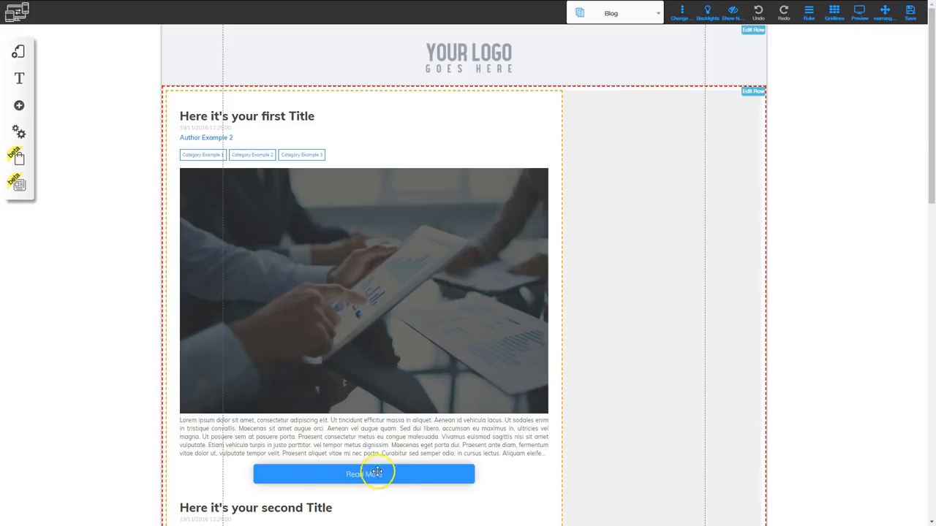
Switch the Blog page's news feed to the list layout with each image beside its post text.
click(422, 219)
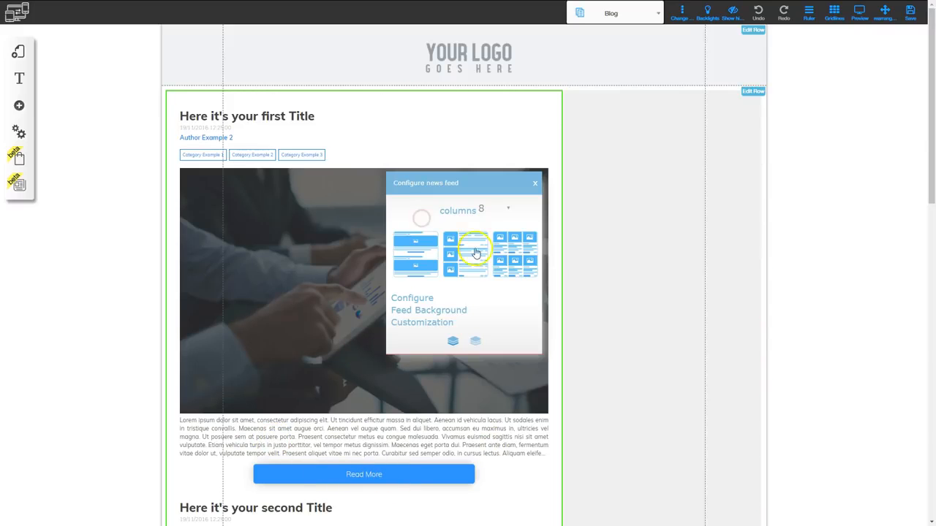
click(470, 254)
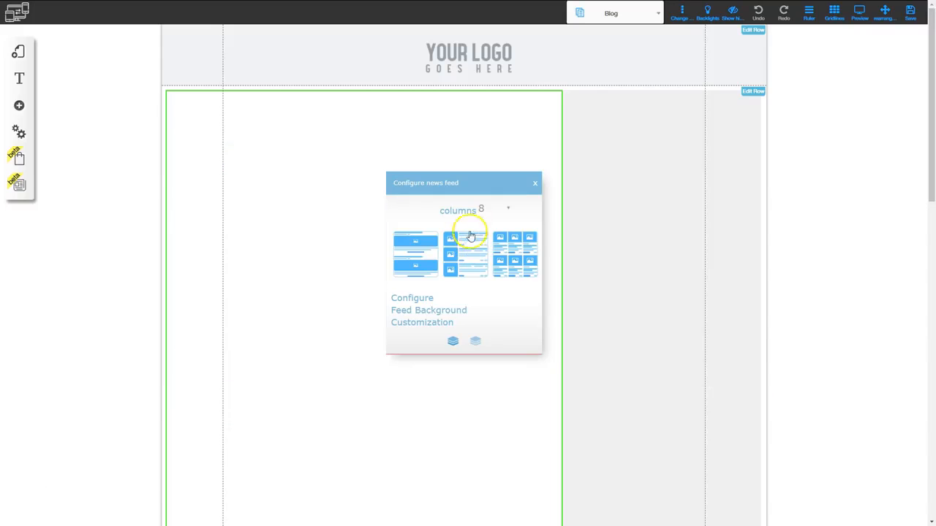
click(535, 182)
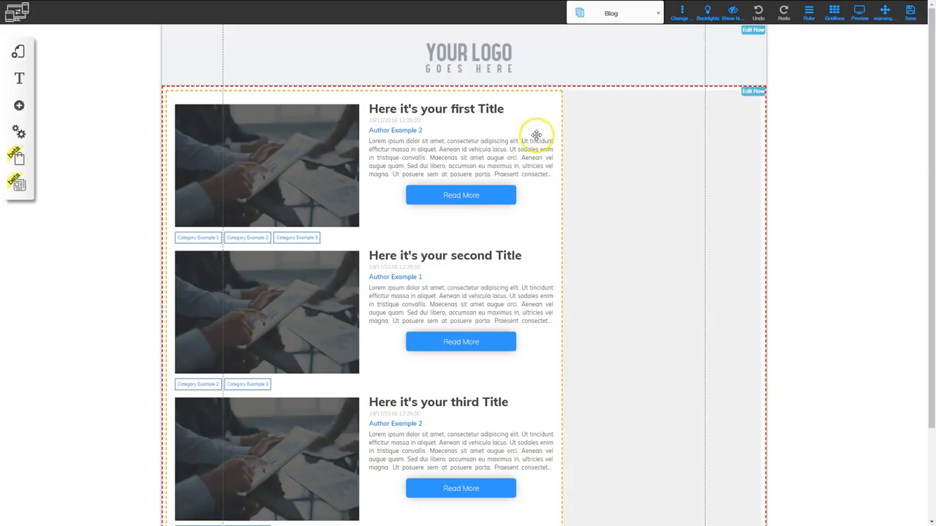
Switch the Blog page's news feed to the grid layout with three posts side by side.
click(404, 231)
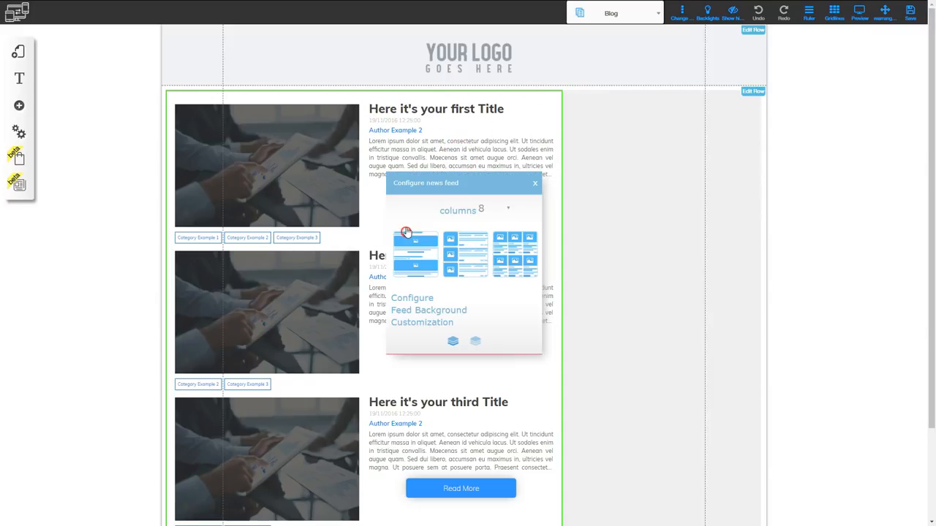
click(523, 254)
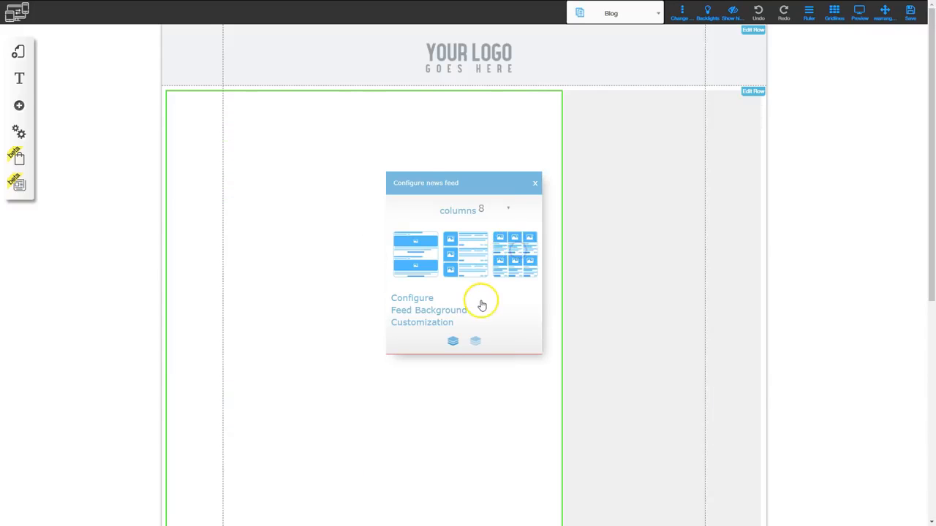
click(535, 183)
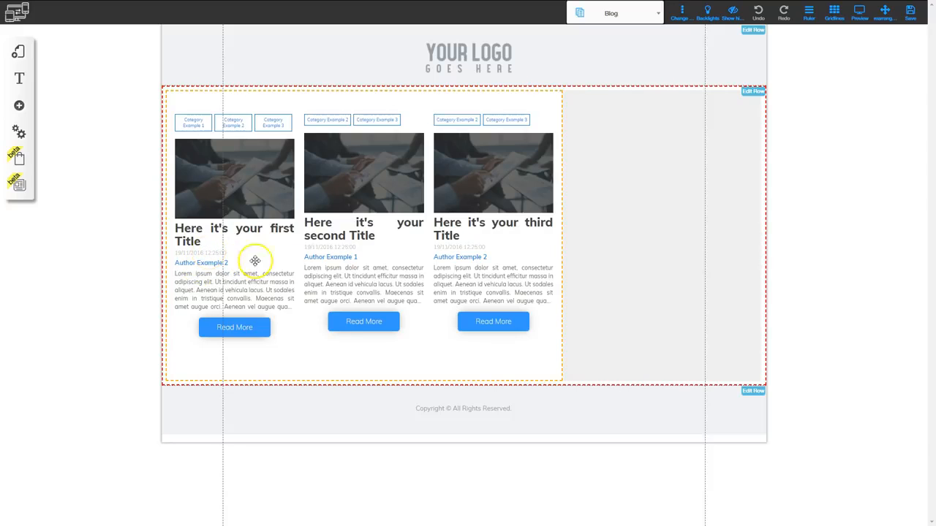
Return the Blog page's news feed to the list layout with images beside the text.
click(398, 270)
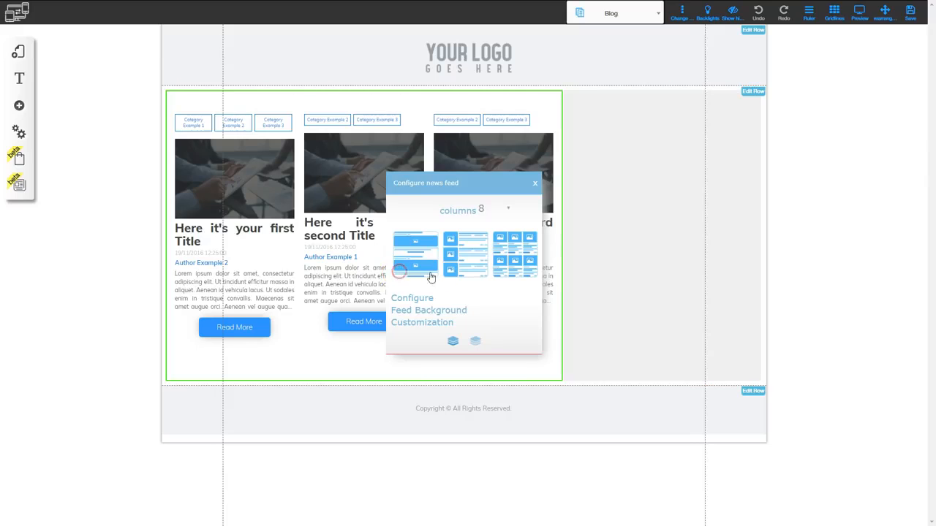
click(465, 250)
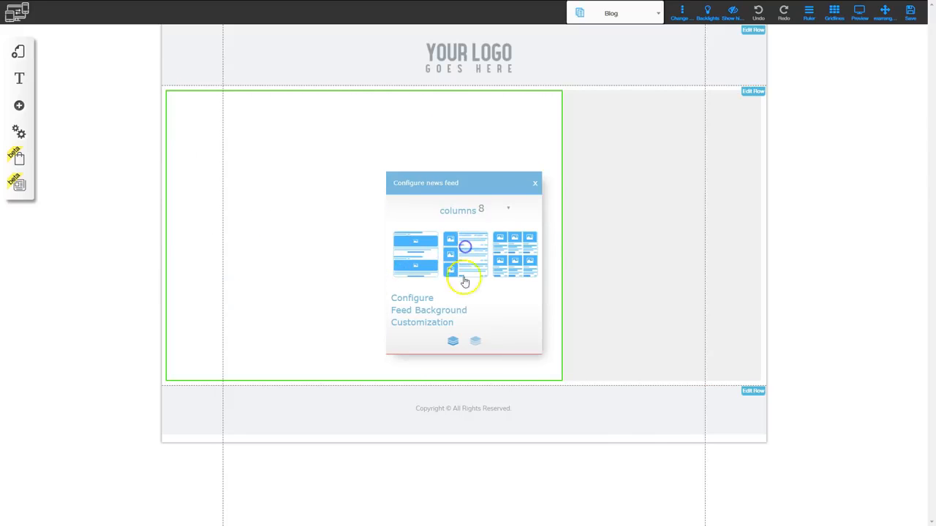
click(531, 184)
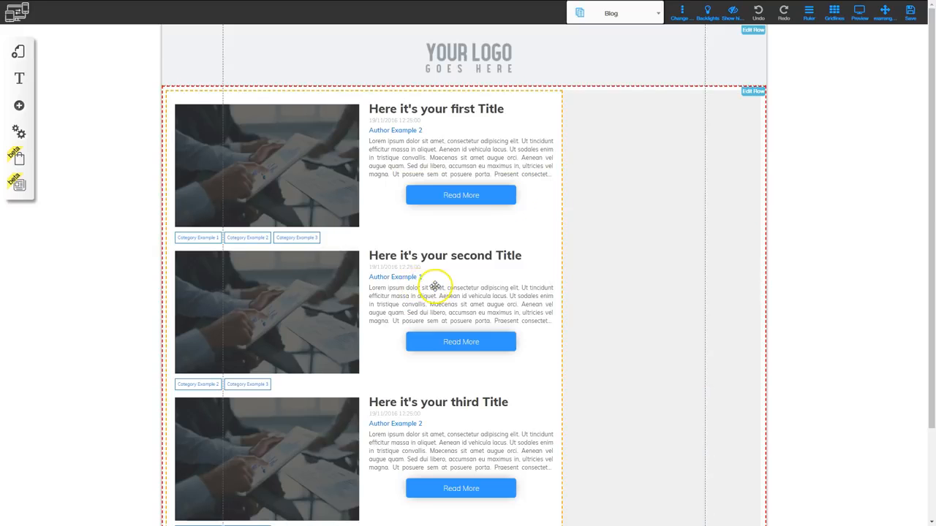
Hide the date on the posts in the Blog page's news feed and confirm the setting.
click(445, 285)
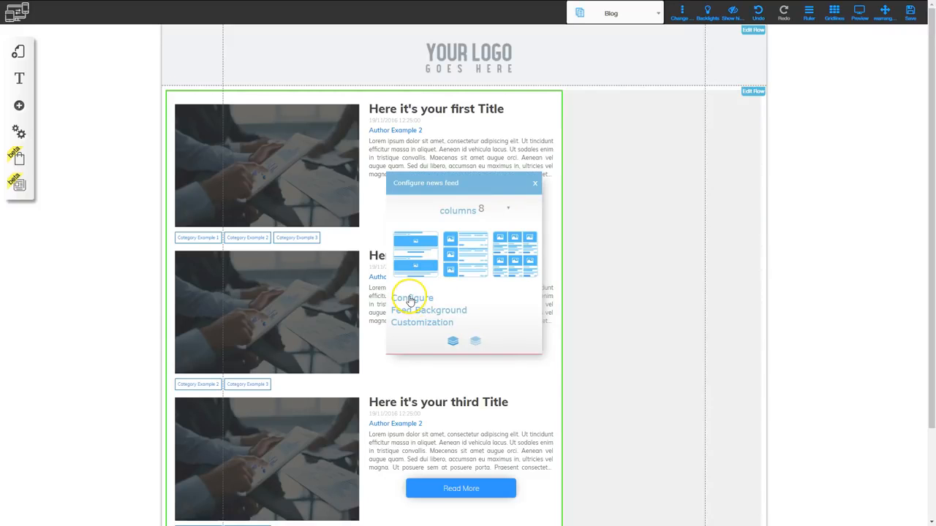
click(413, 300)
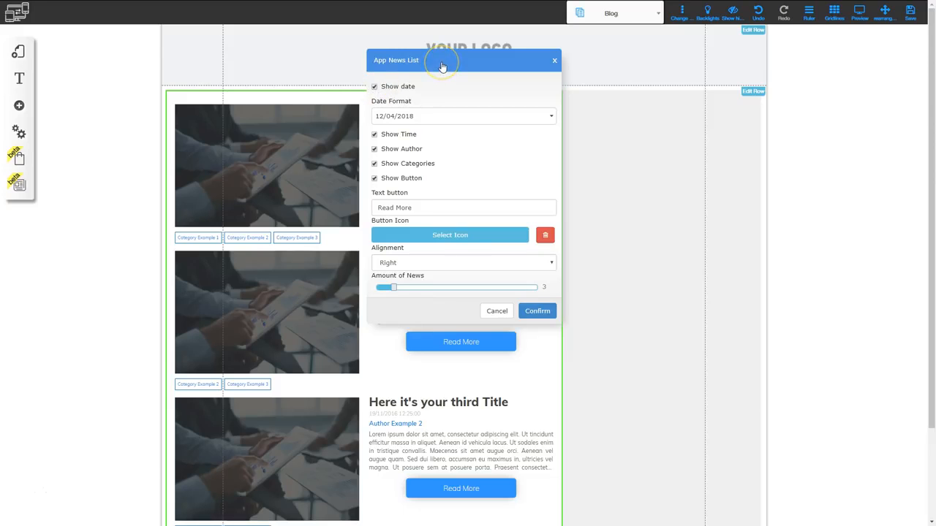
drag(442, 66, 418, 149)
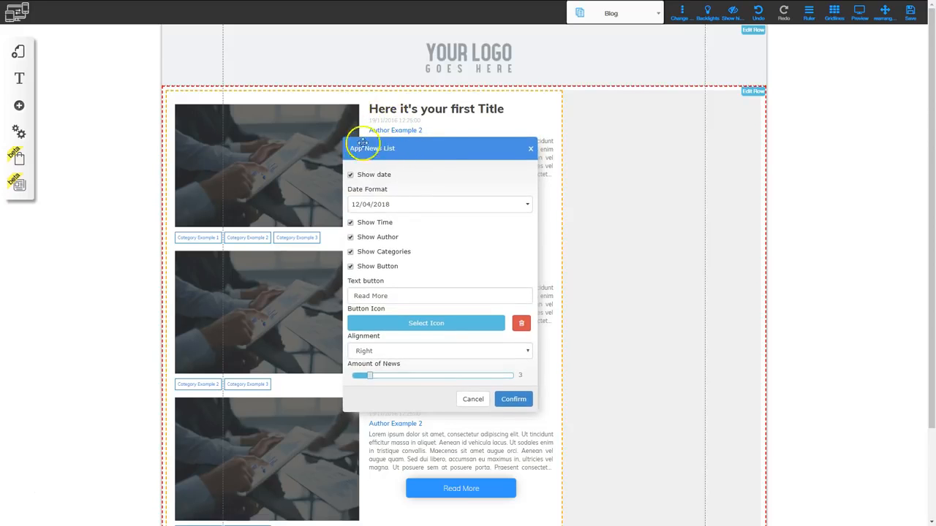
click(351, 176)
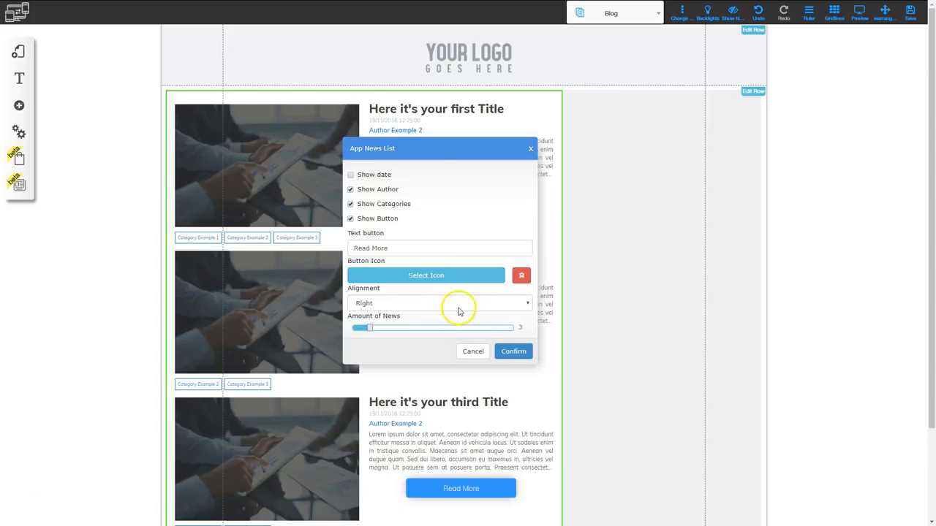
click(512, 350)
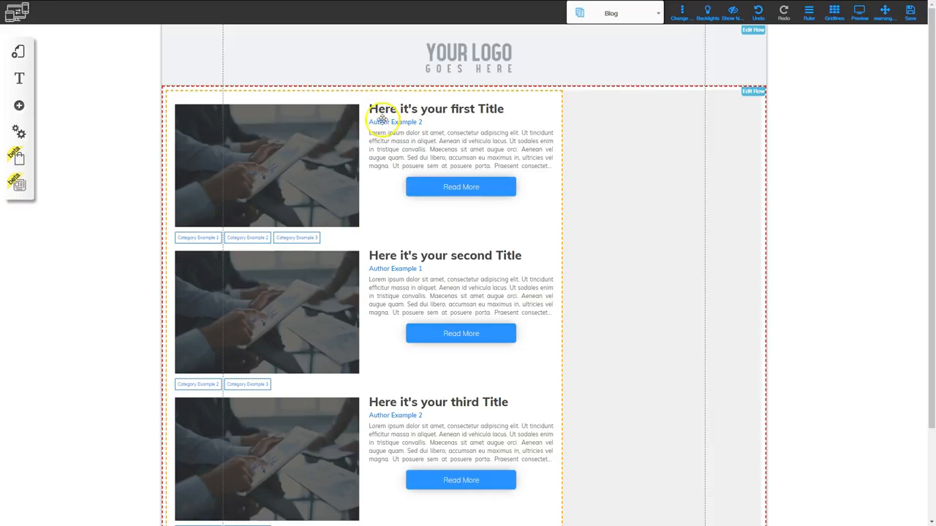
Turn the date display back on for the posts in the news feed and confirm the setting.
click(428, 232)
click(418, 298)
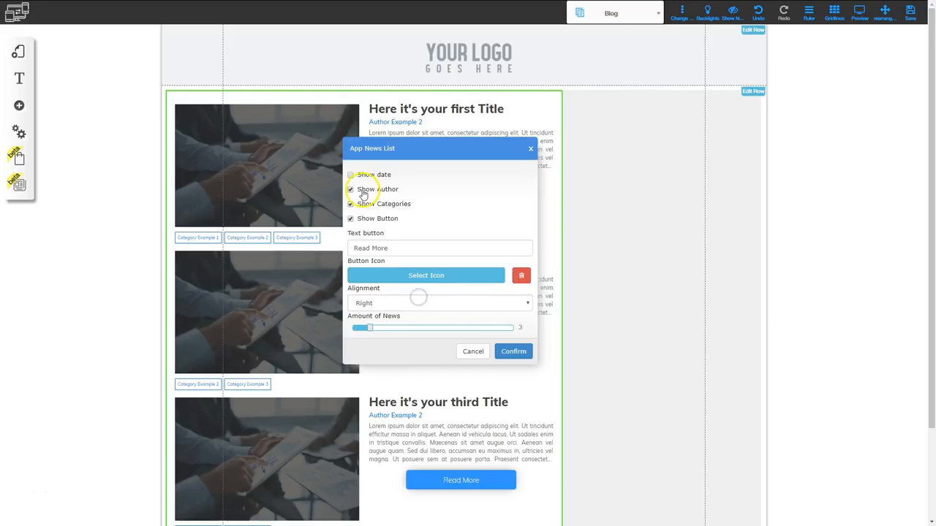
click(351, 175)
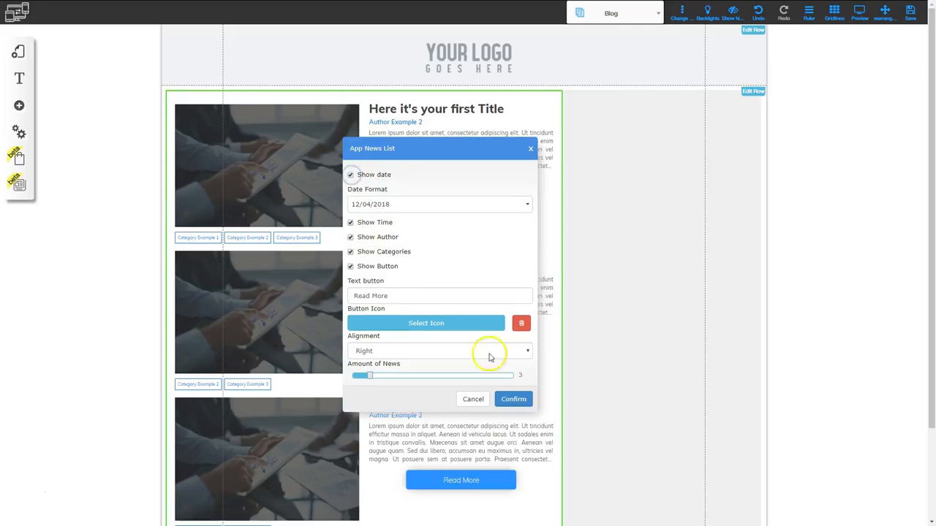
click(514, 396)
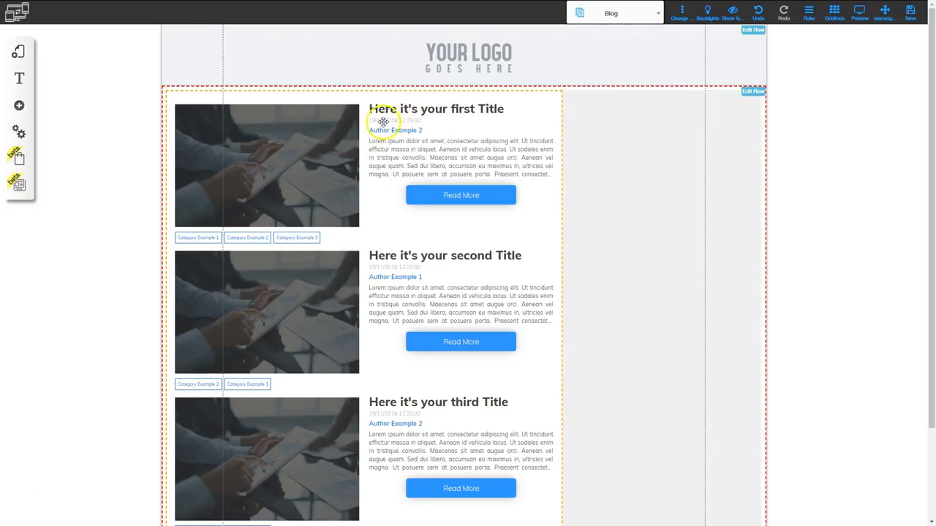
Hide the Read More button on the posts in the news feed and confirm the setting.
click(388, 229)
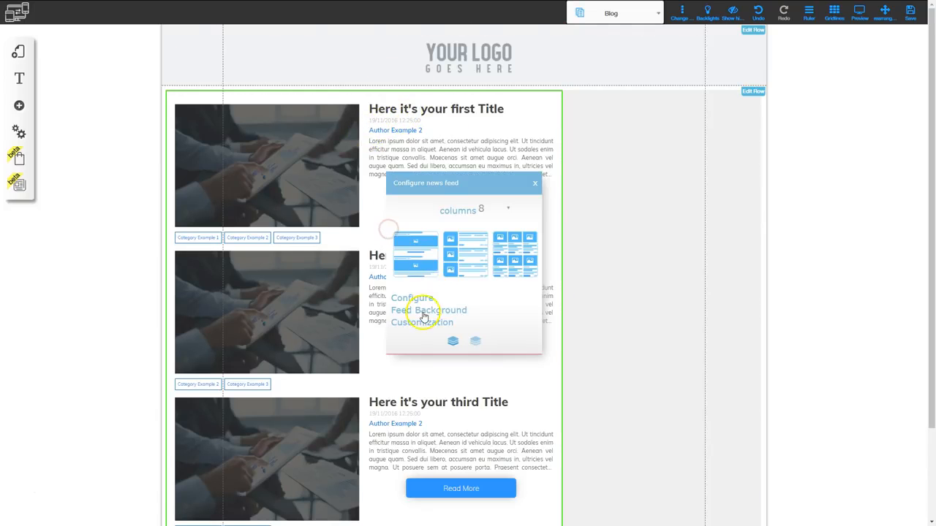
click(422, 296)
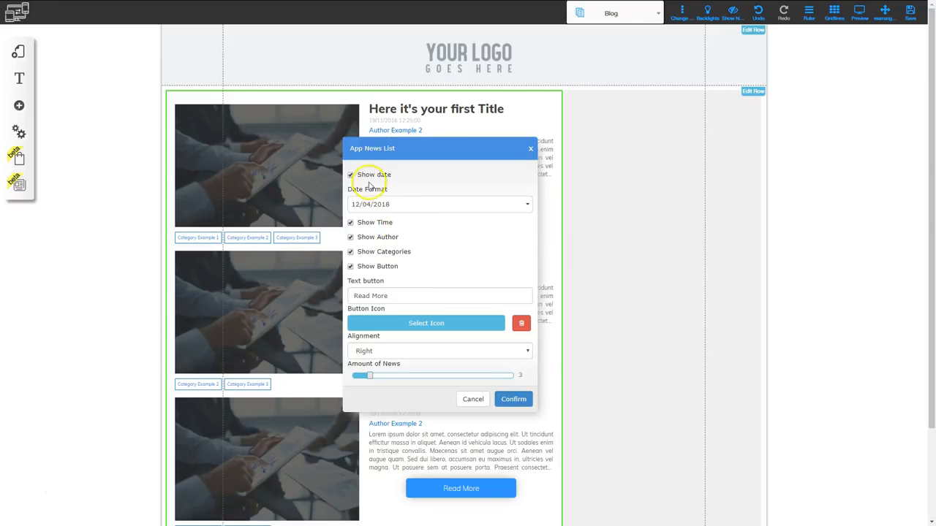
click(350, 266)
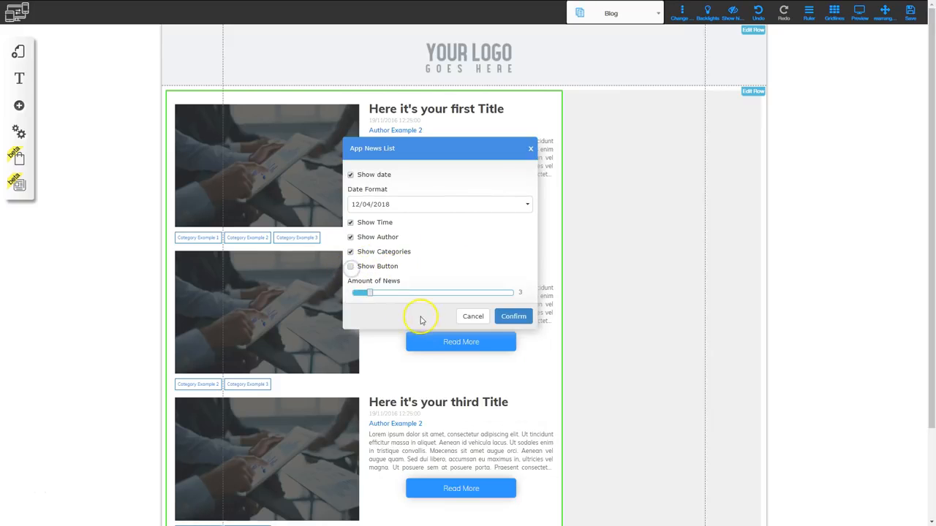
click(514, 316)
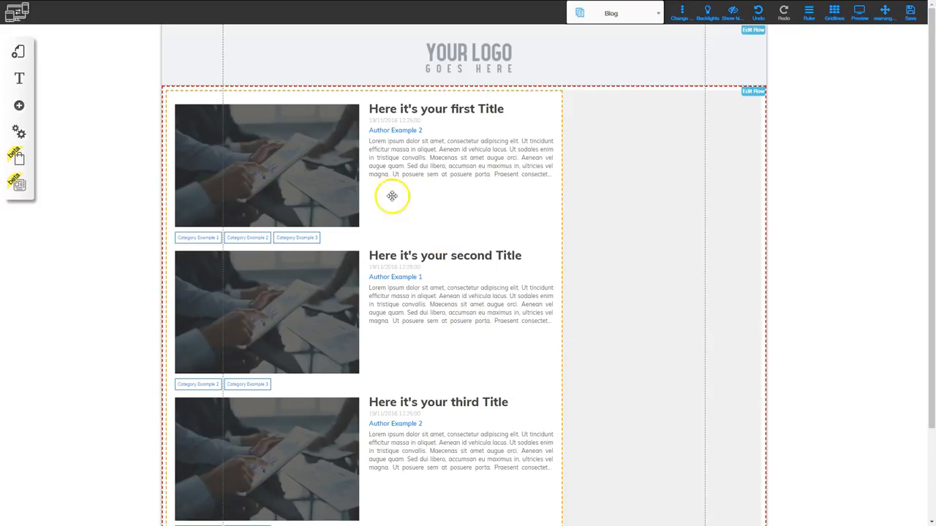
Turn the news feed's Read More button back on, and review the news list settings without changing them further.
click(435, 339)
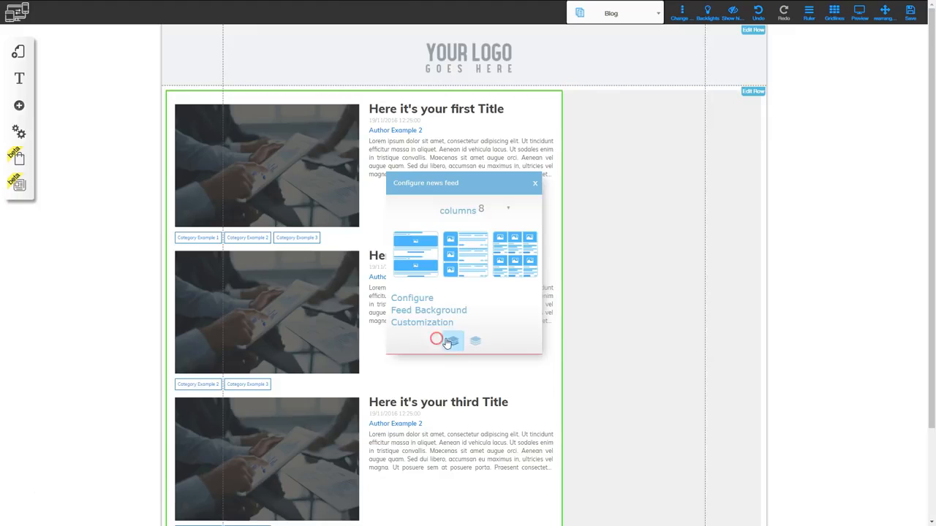
click(423, 299)
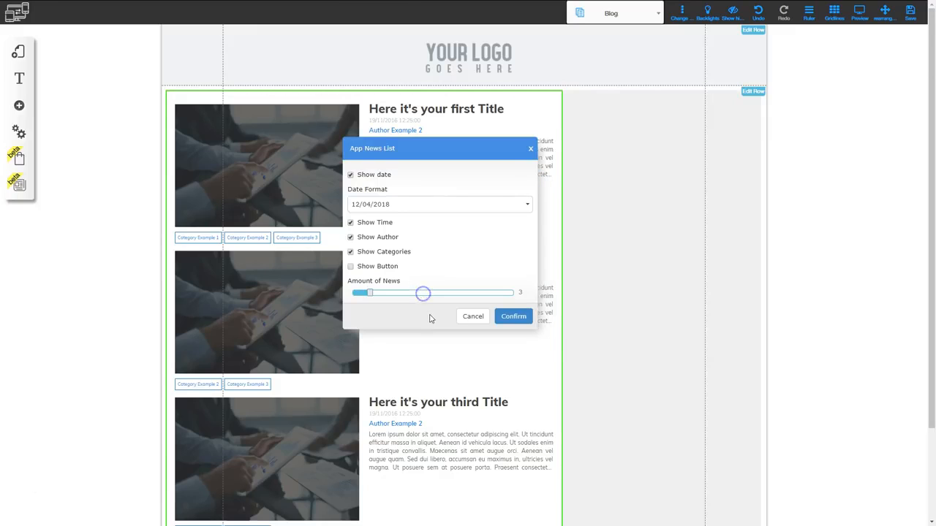
click(351, 266)
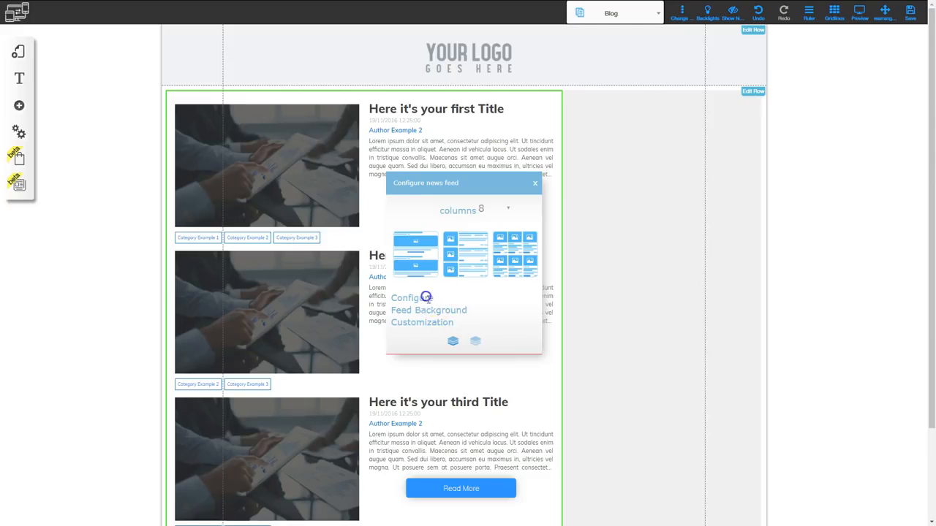
click(425, 296)
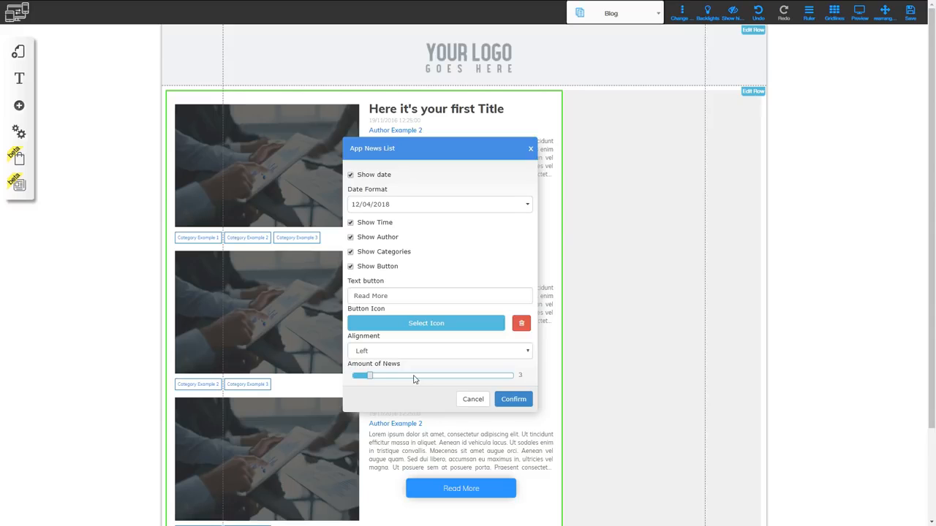
click(471, 398)
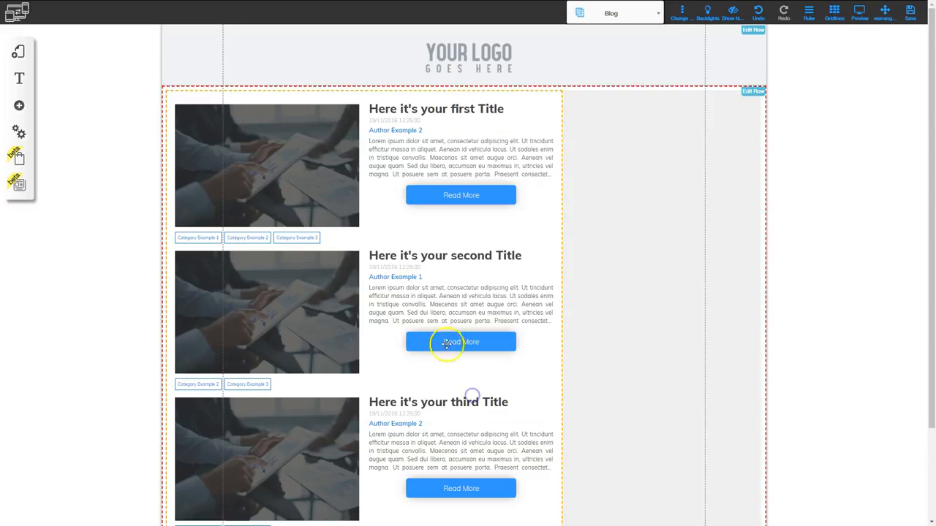
Set the news feed's background to a medium light blue from the color palette.
click(413, 293)
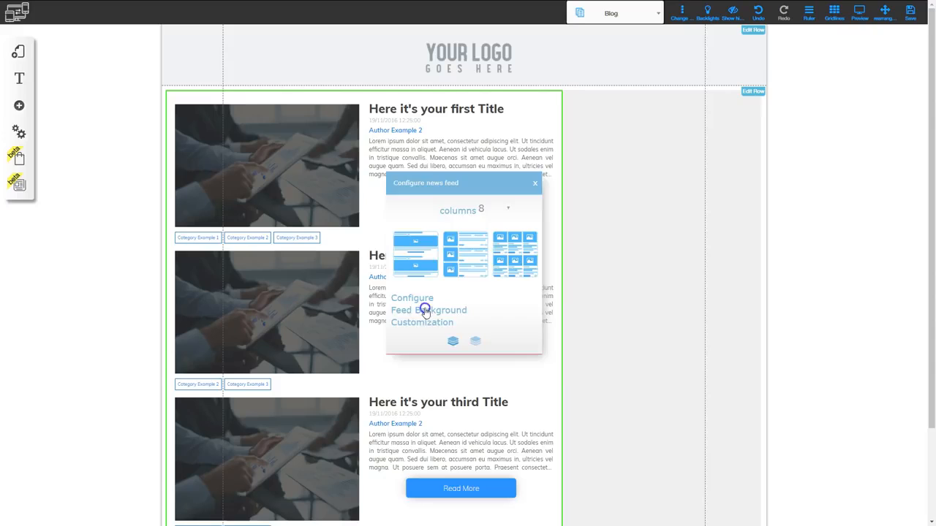
click(425, 310)
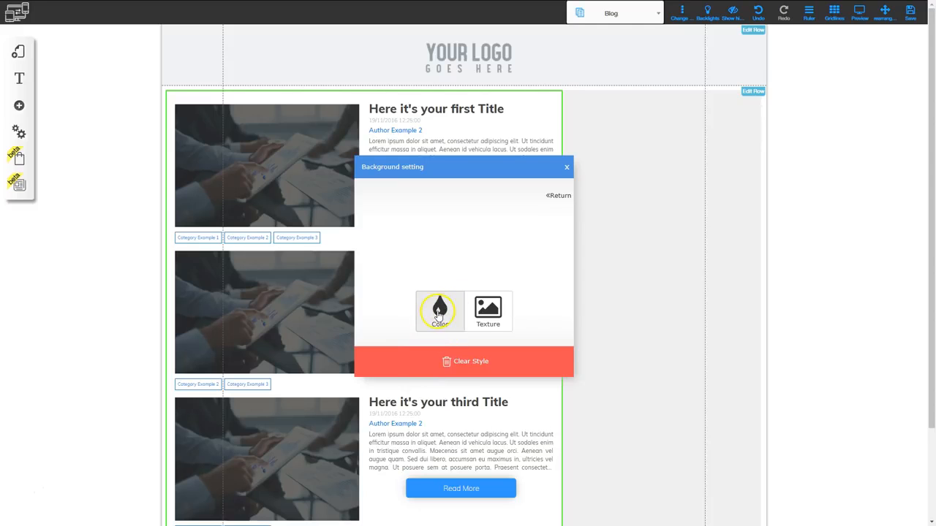
click(438, 311)
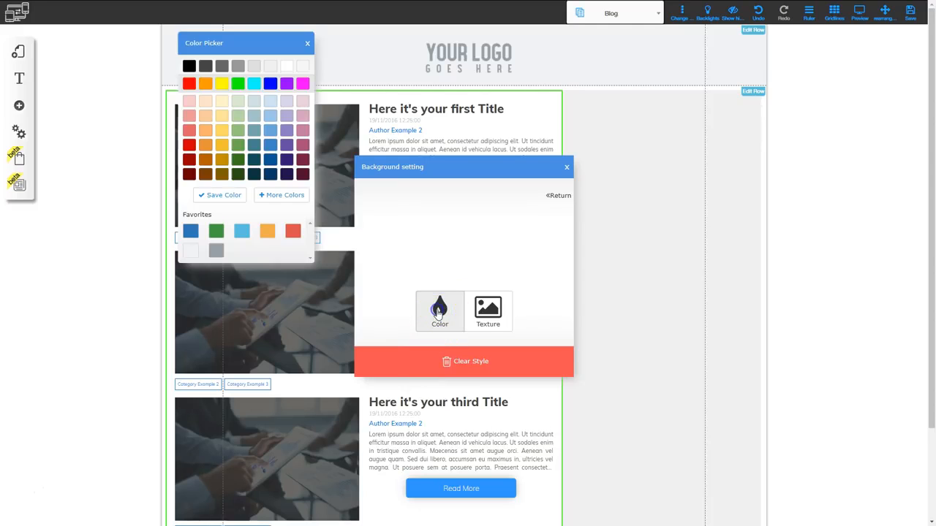
click(270, 132)
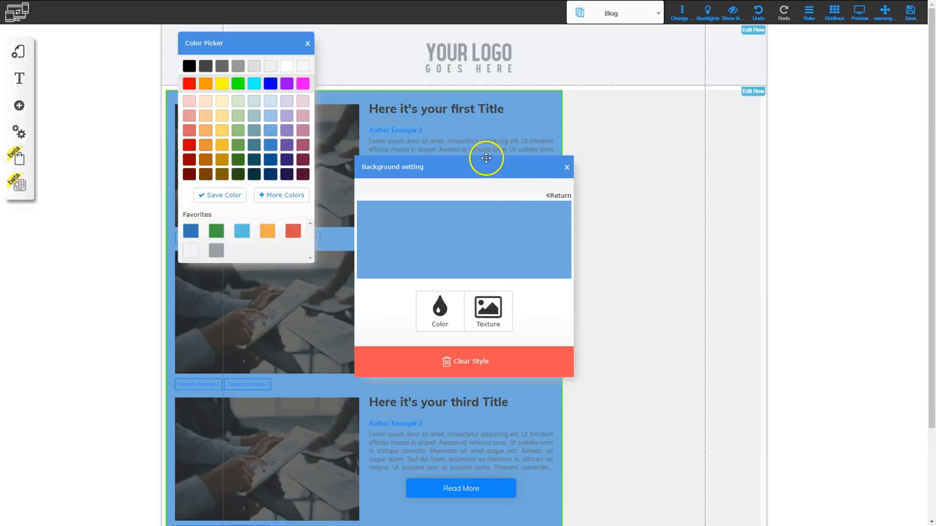
click(307, 43)
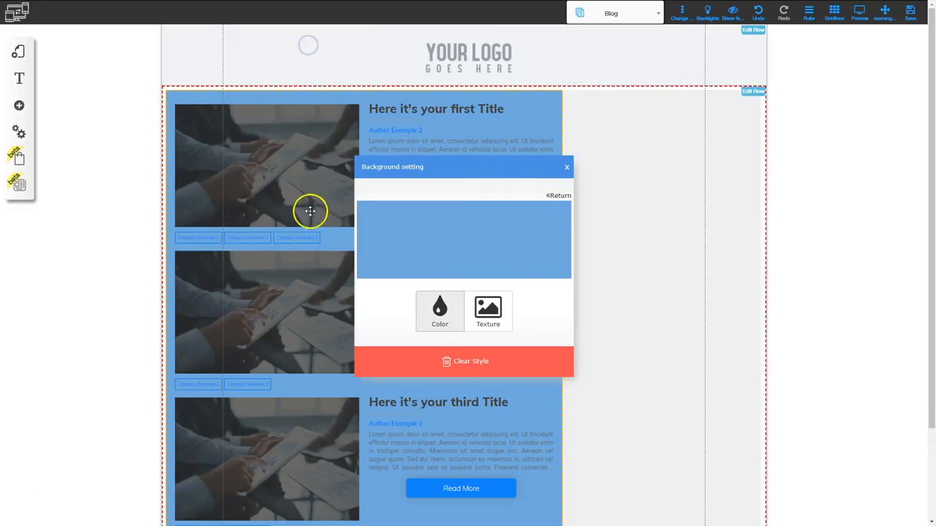
Add the dense polka-dot texture to the news feed's background and close the background settings.
click(495, 322)
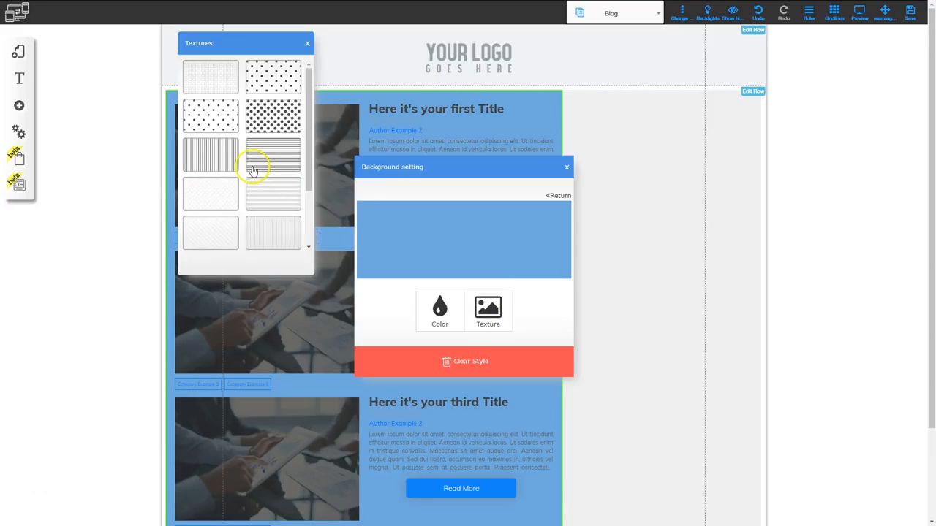
click(276, 117)
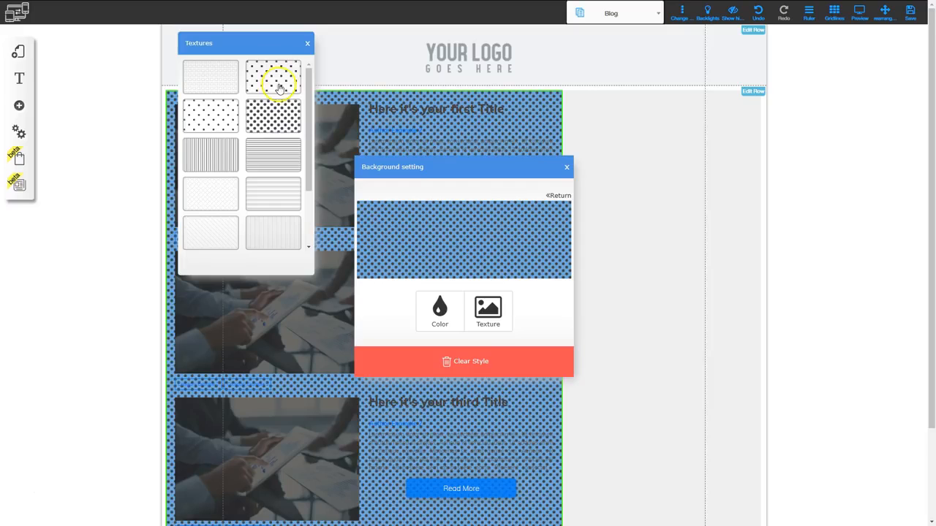
click(308, 46)
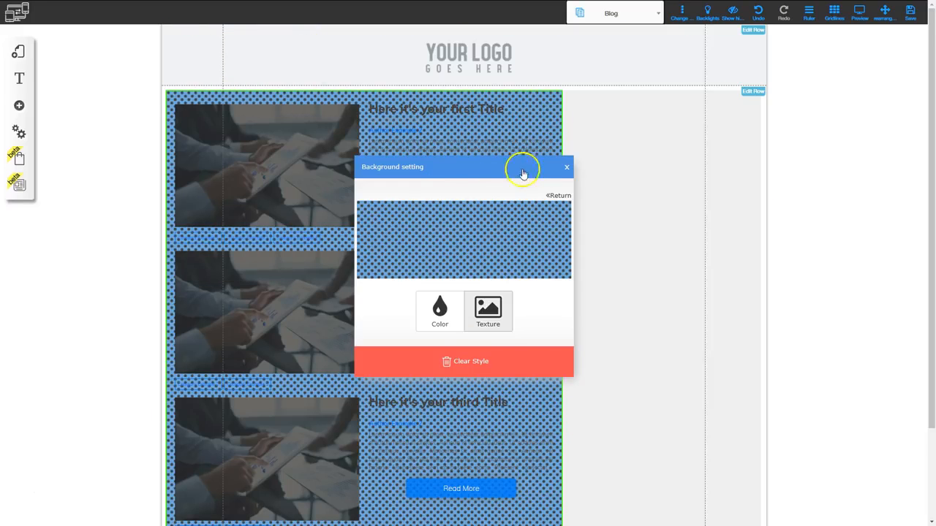
click(567, 167)
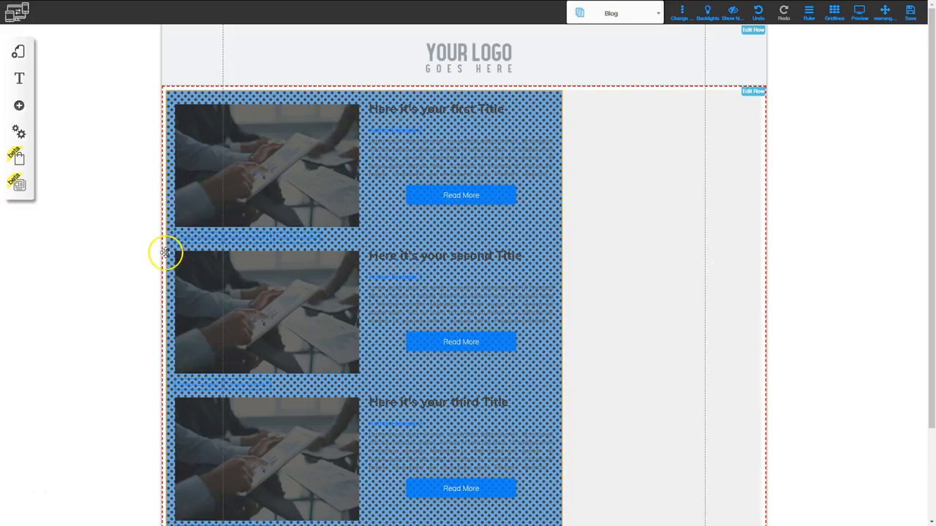
Clear the background style of the news feed and close the background settings.
click(445, 293)
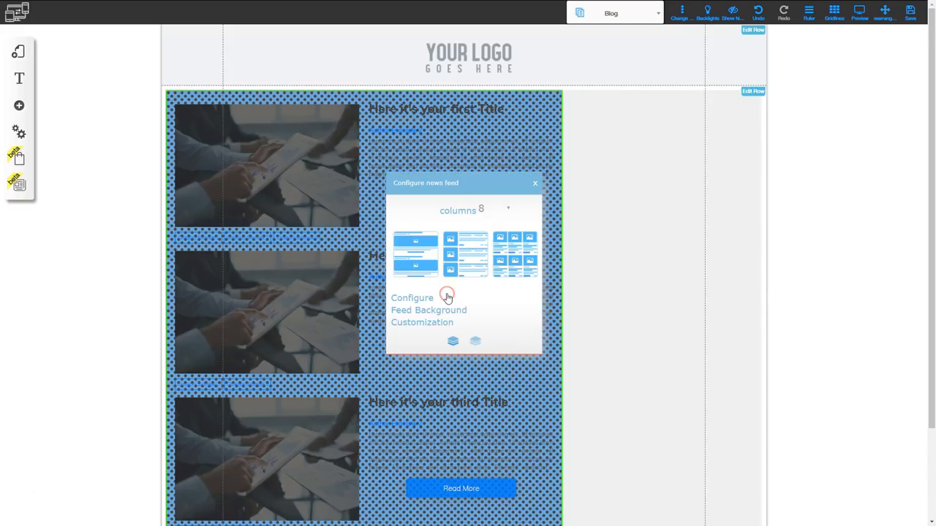
click(441, 313)
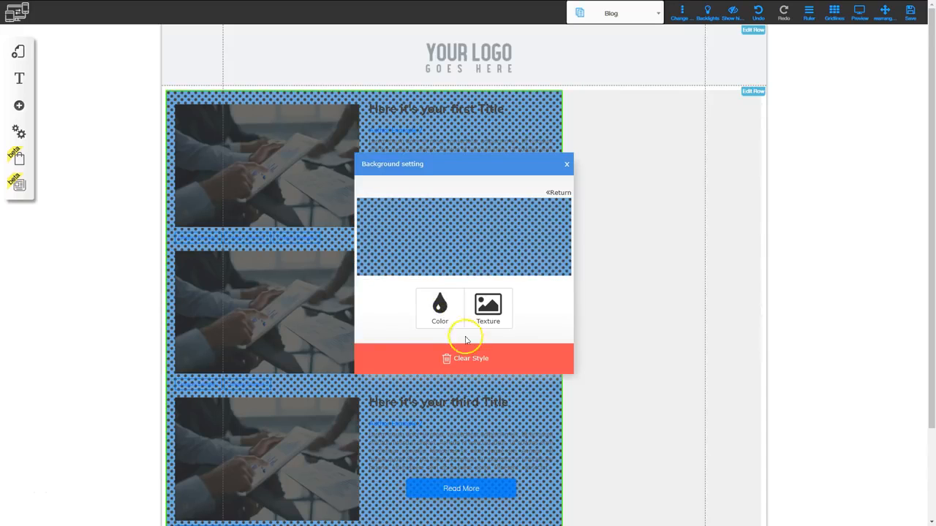
click(461, 360)
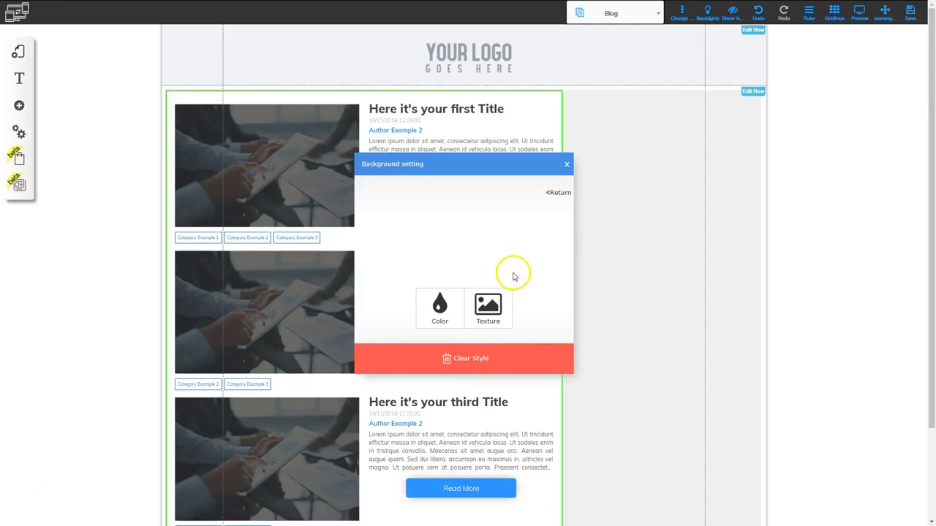
click(567, 167)
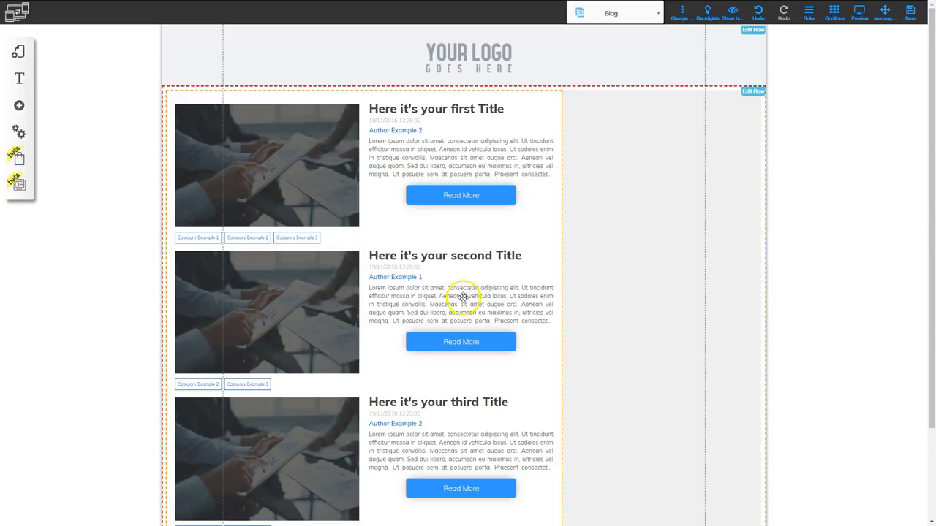
Set the text size of the categories and tags to 11 in the news feed's customization options.
click(458, 307)
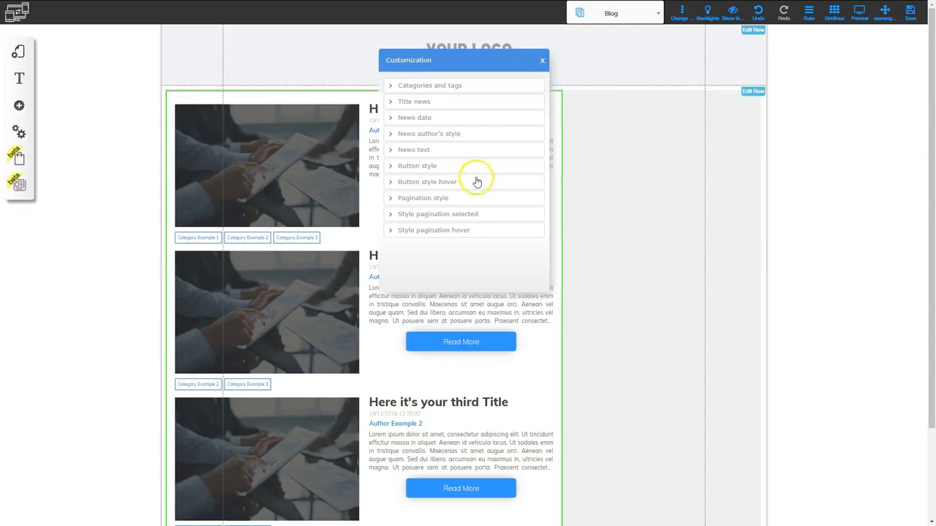
drag(443, 60, 239, 260)
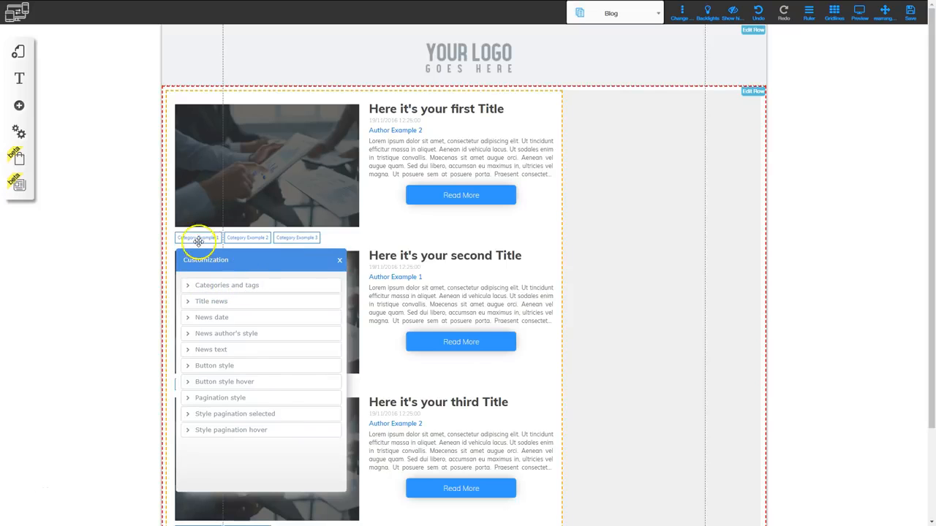
click(213, 287)
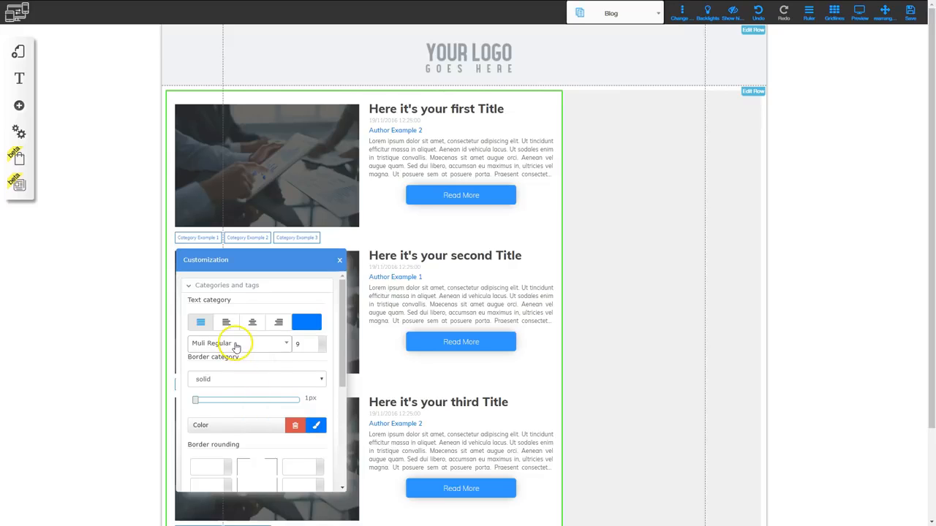
click(322, 340)
click(322, 340)
click(323, 340)
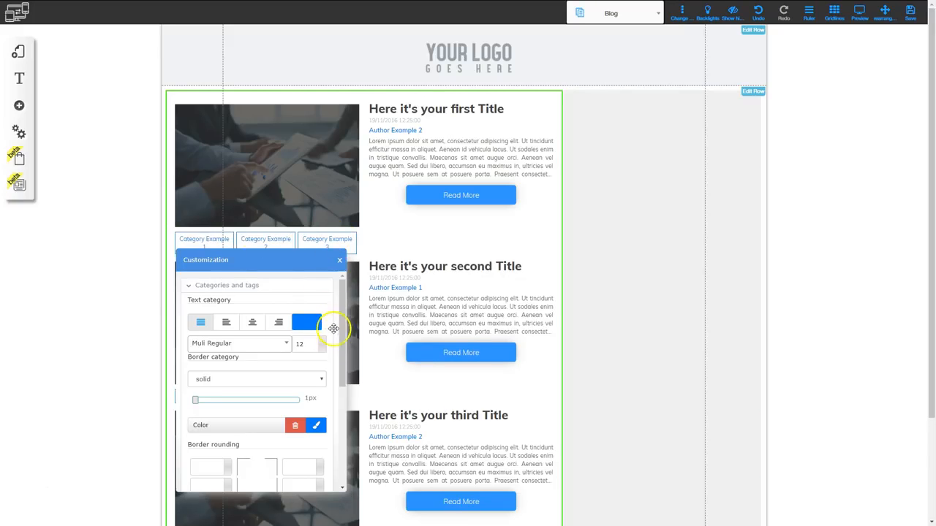
click(322, 349)
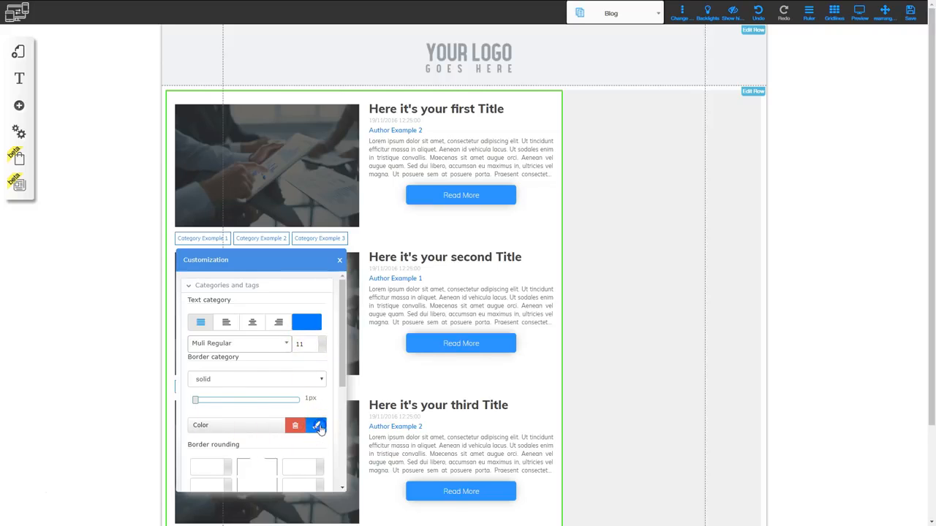
Give the category labels in the news feed a bright purple border with the dashed style.
click(318, 426)
click(428, 349)
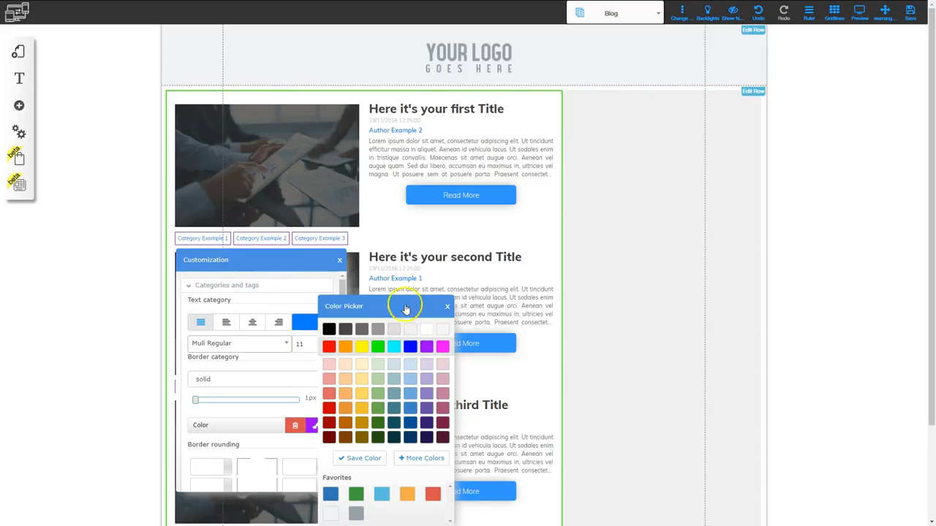
click(445, 307)
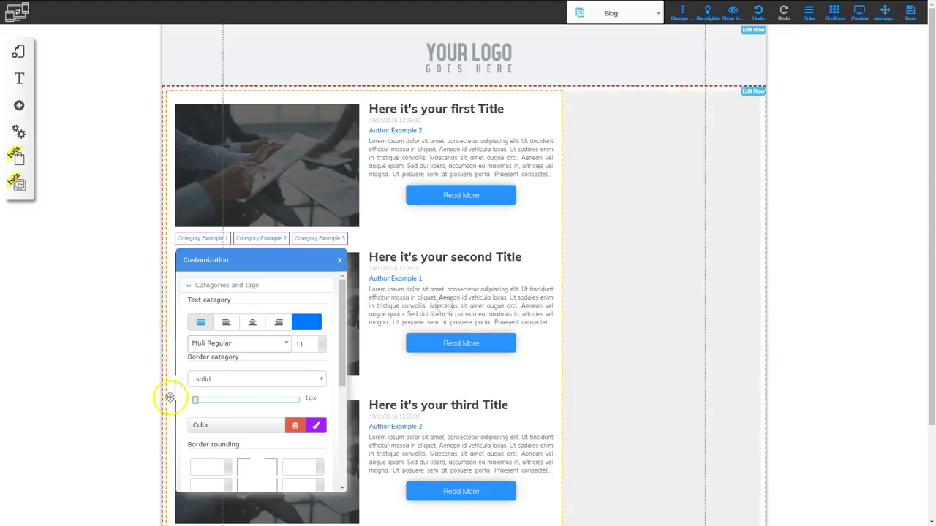
click(207, 379)
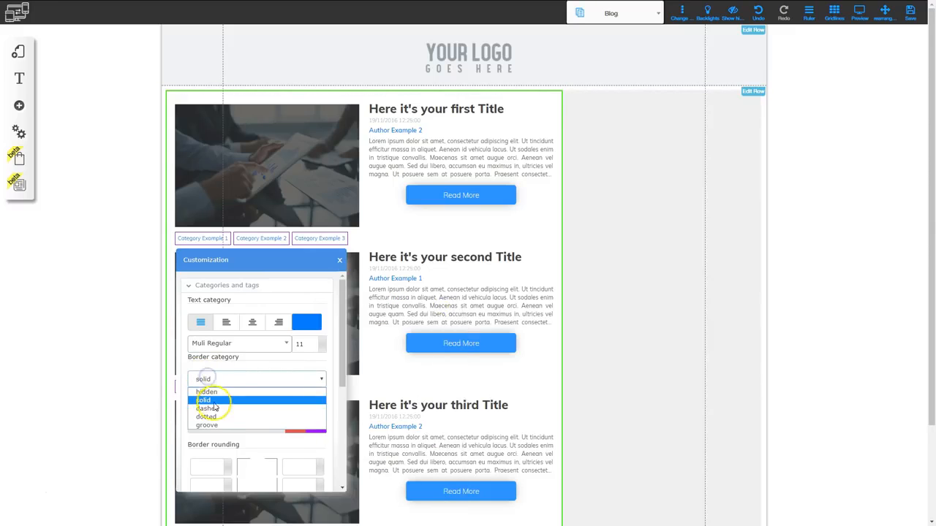
click(214, 406)
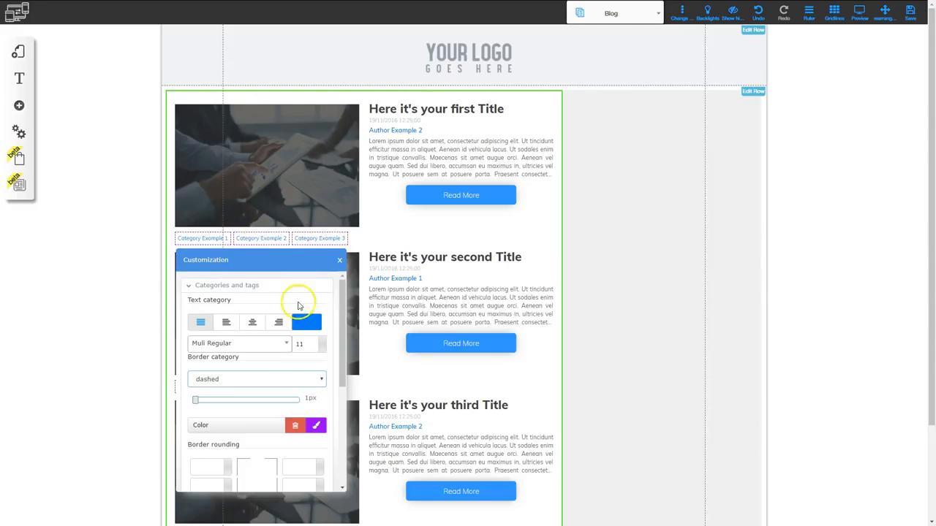
Set the category text color in the news feed to bright red and close the customization options.
click(306, 324)
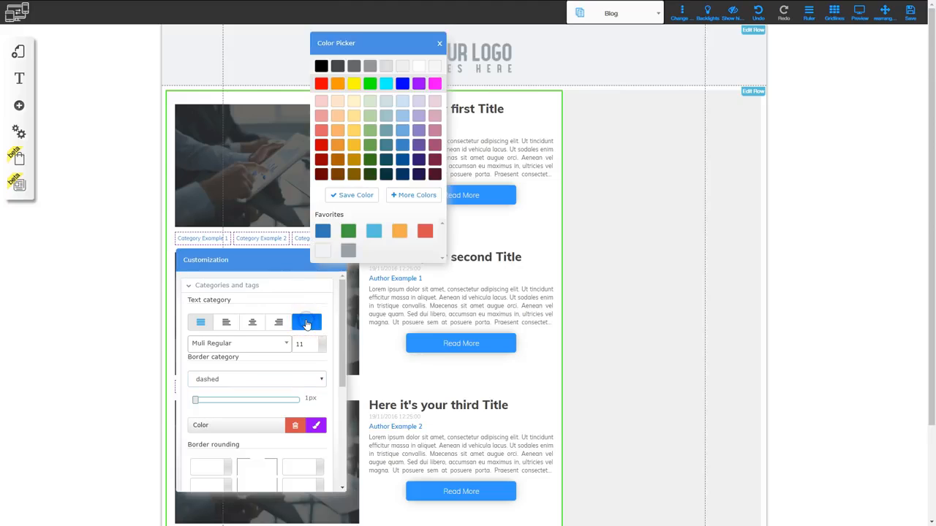
click(320, 86)
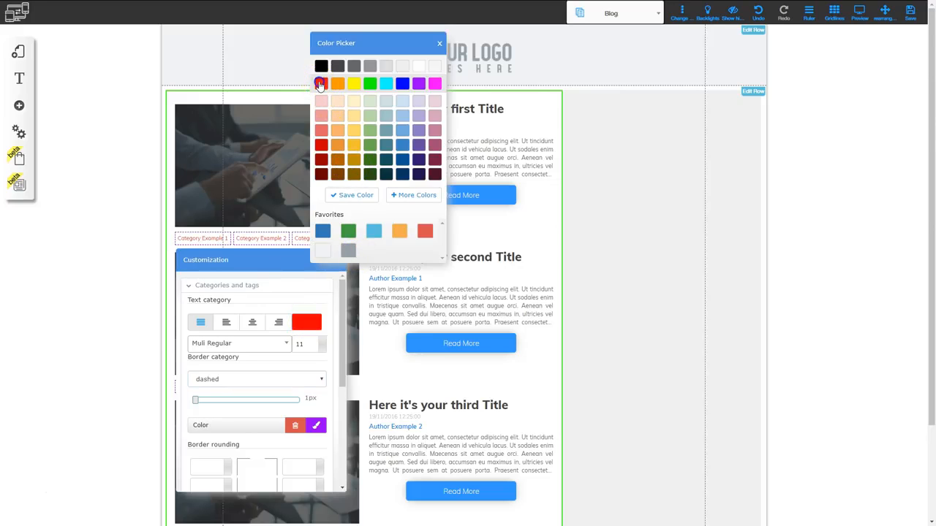
click(441, 45)
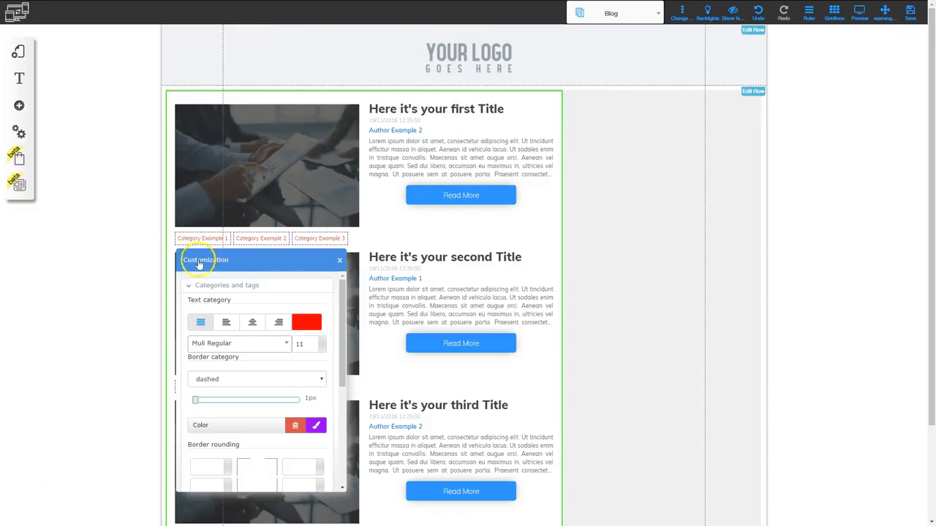
click(227, 285)
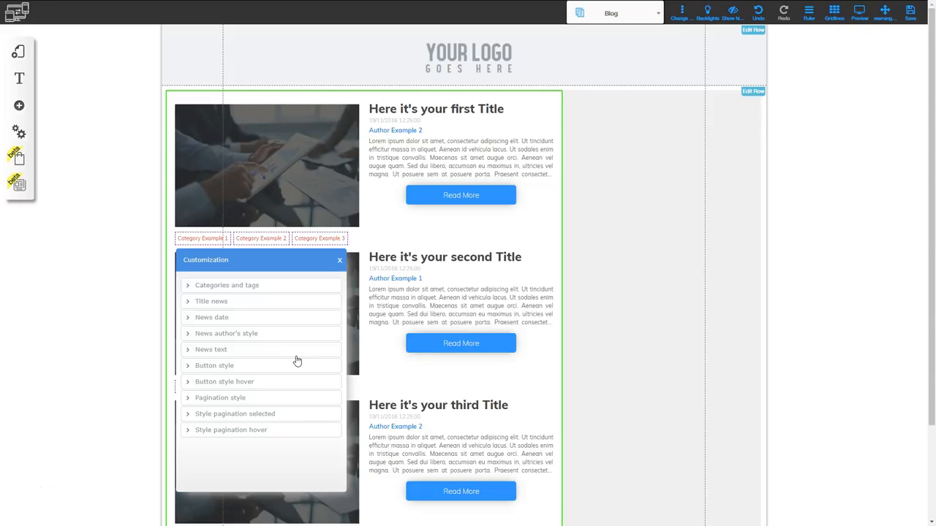
click(339, 260)
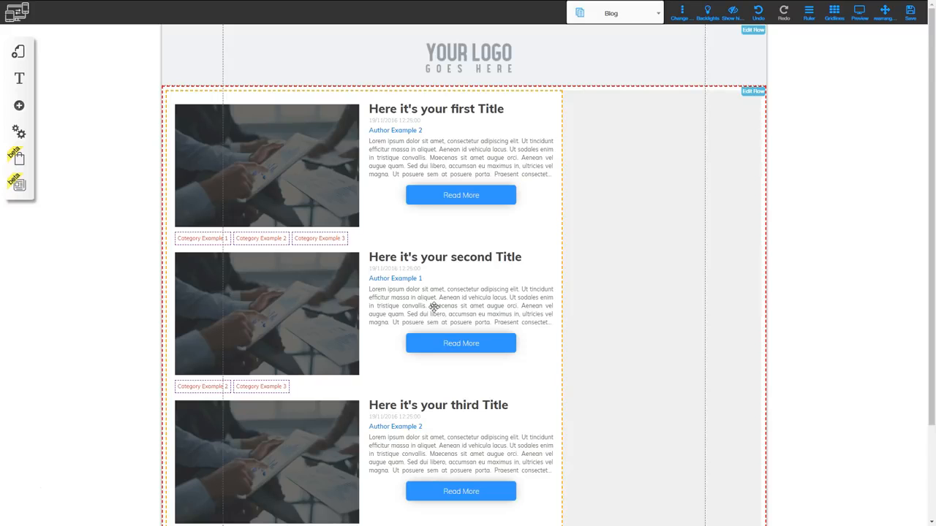
Open the News Page from the layout's page list for editing.
click(19, 52)
click(171, 83)
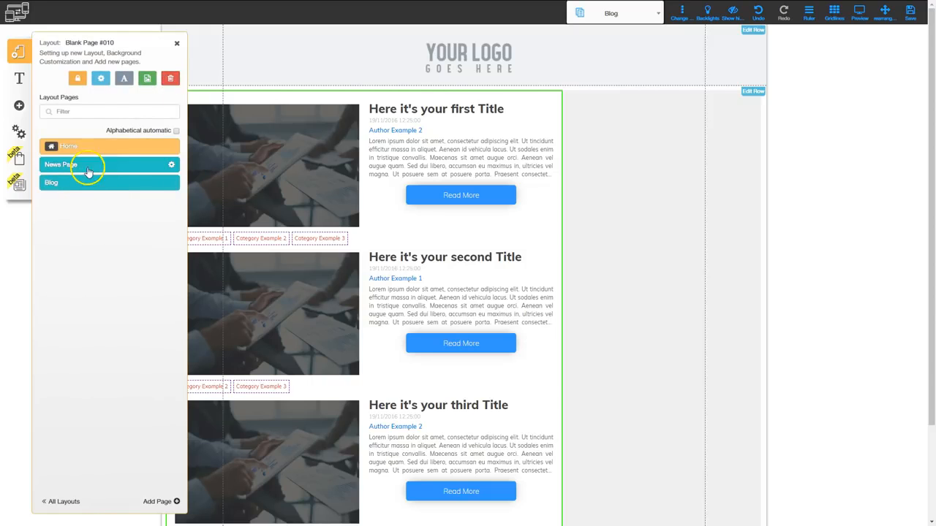
click(85, 165)
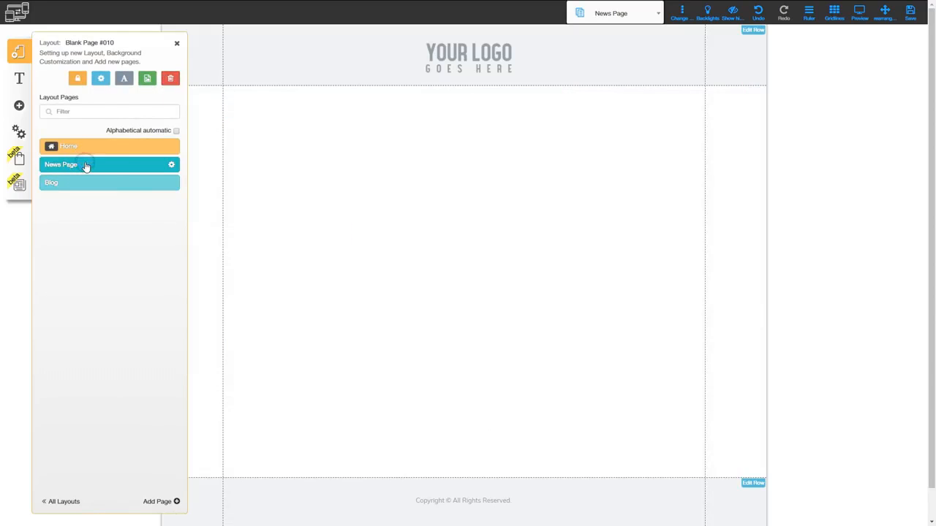
click(177, 46)
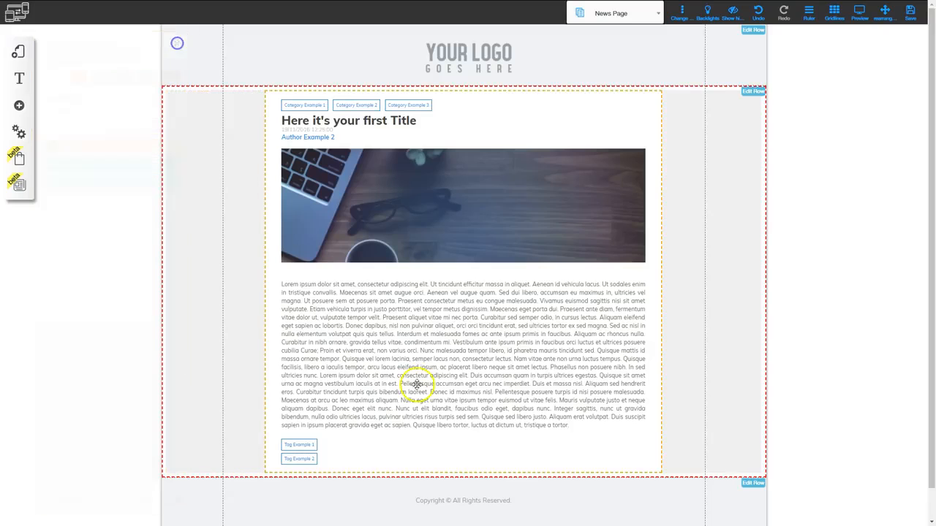
Review the single post's display options for date, time, author, categories and tags without changing them.
click(444, 284)
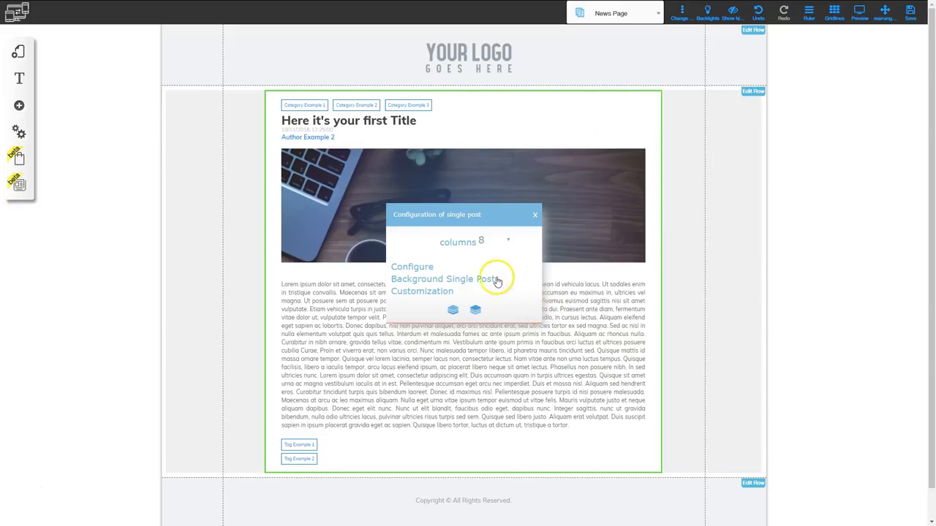
click(415, 269)
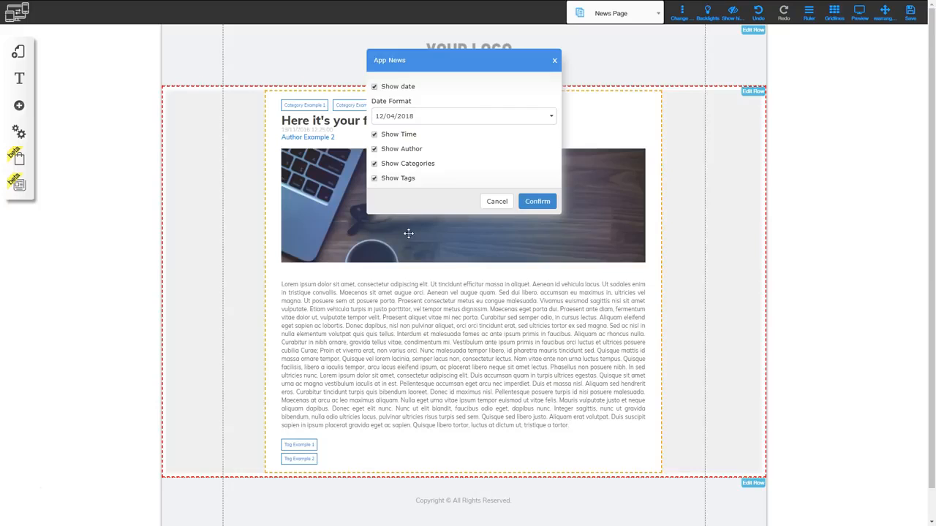
drag(443, 61, 509, 79)
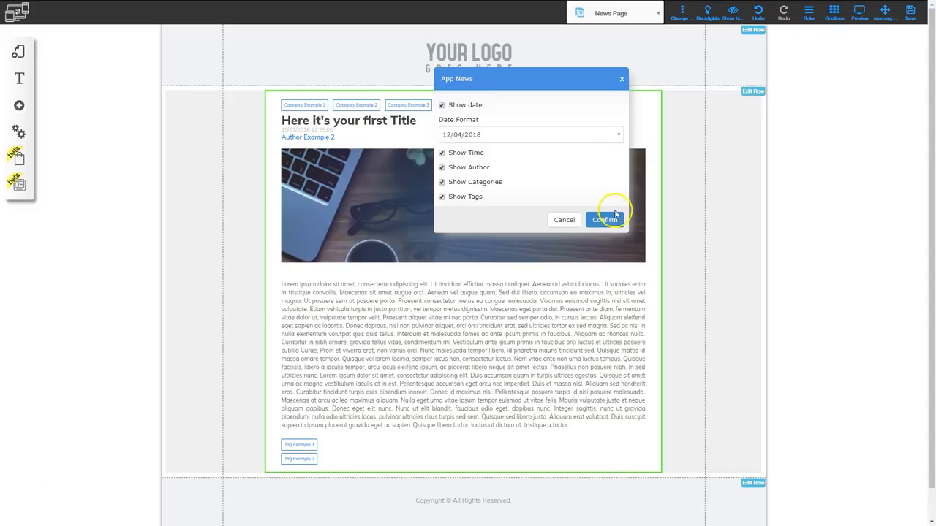
click(564, 220)
Set the single post's background to pure blue and add the dark horizontal-line texture.
click(472, 245)
click(436, 281)
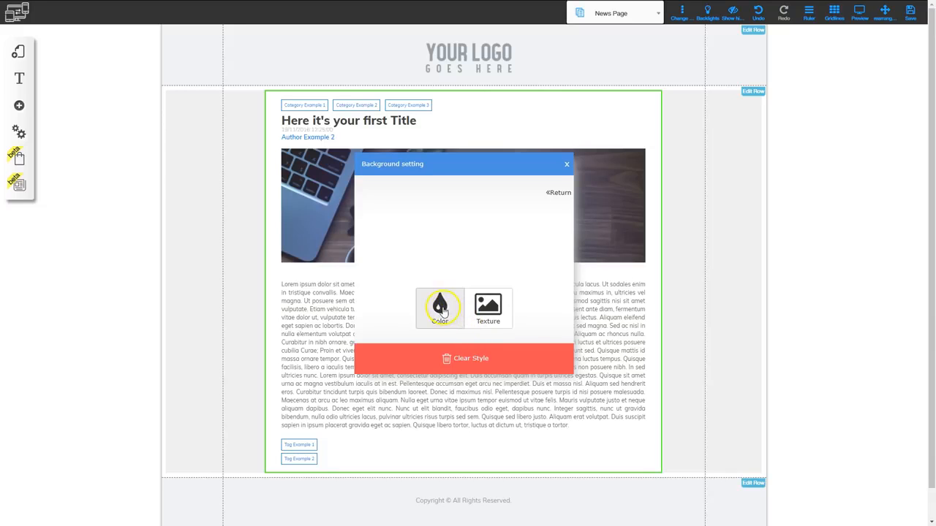
click(441, 309)
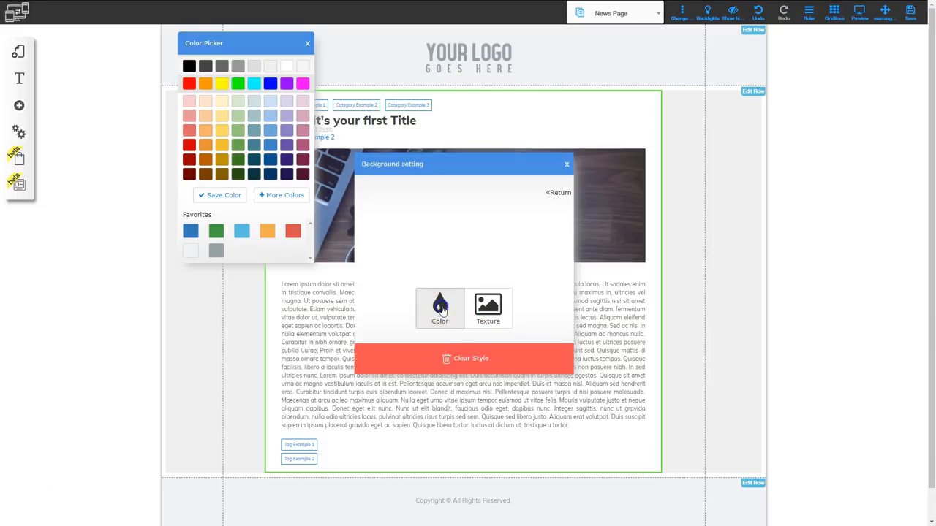
click(270, 83)
click(487, 310)
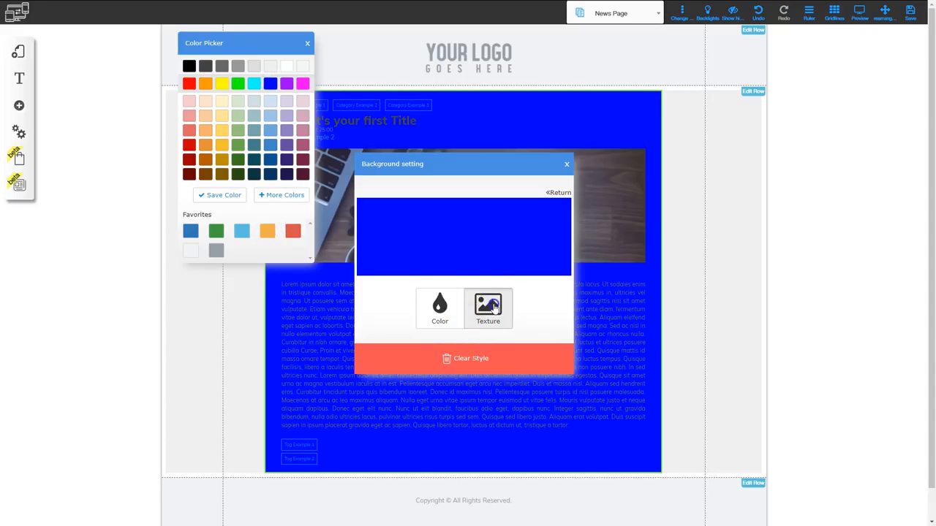
click(269, 154)
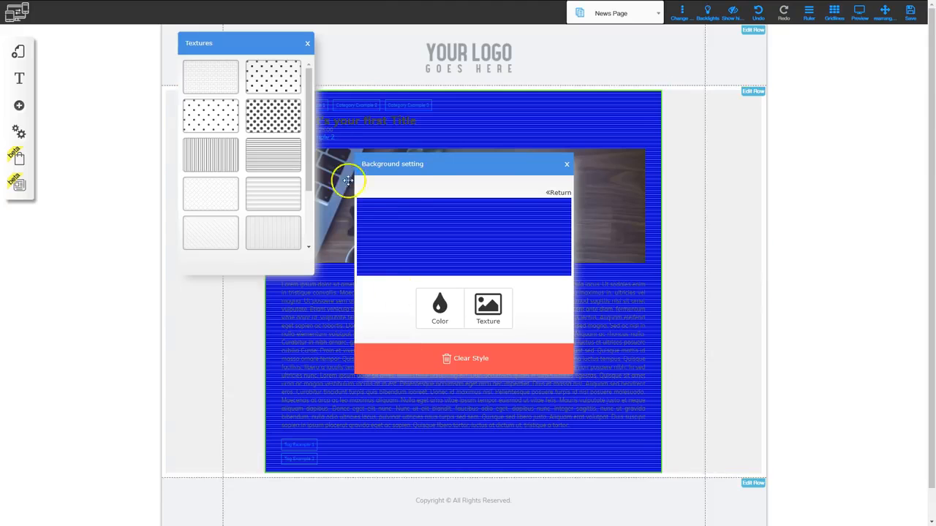
click(307, 44)
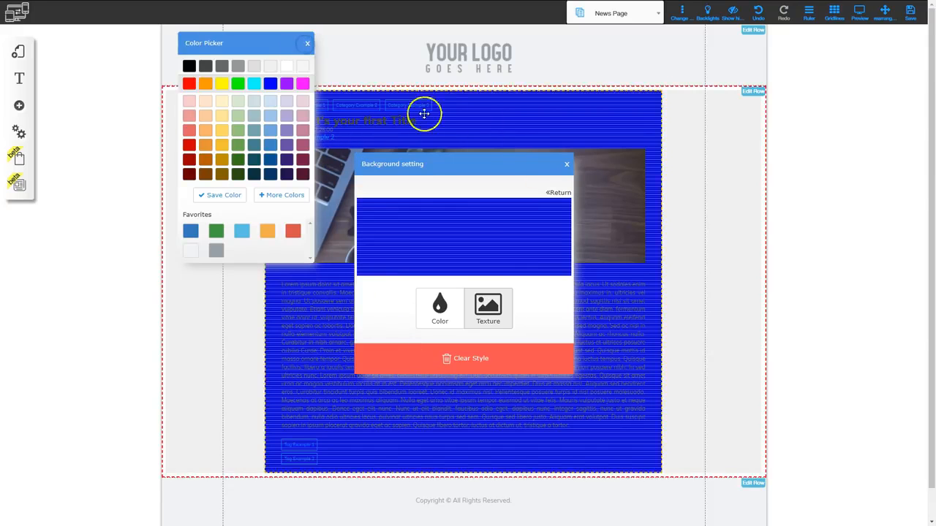
click(307, 43)
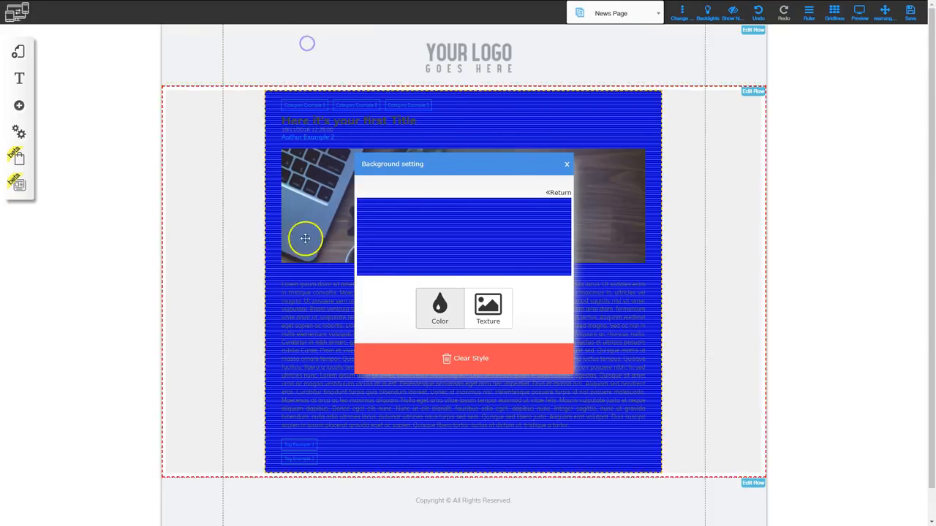
Clear the single post's background style and open its customization options.
click(460, 359)
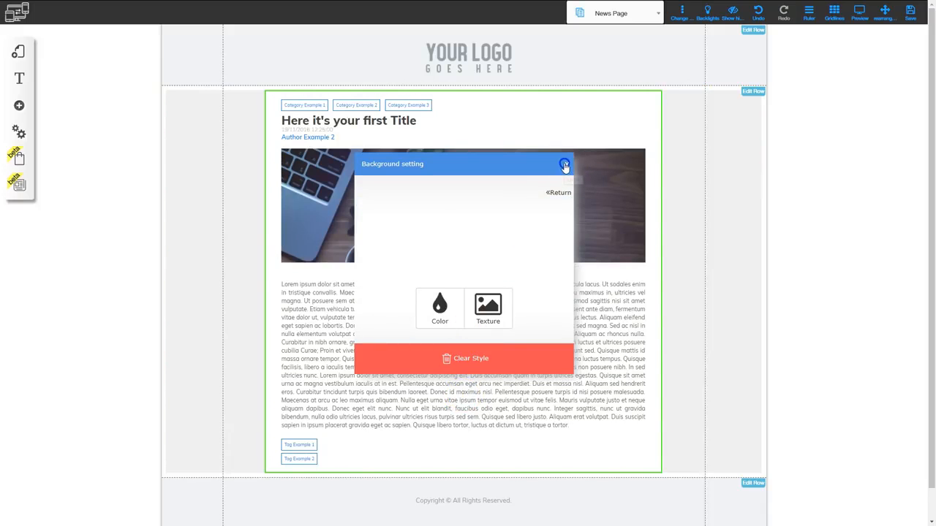
click(566, 164)
click(448, 304)
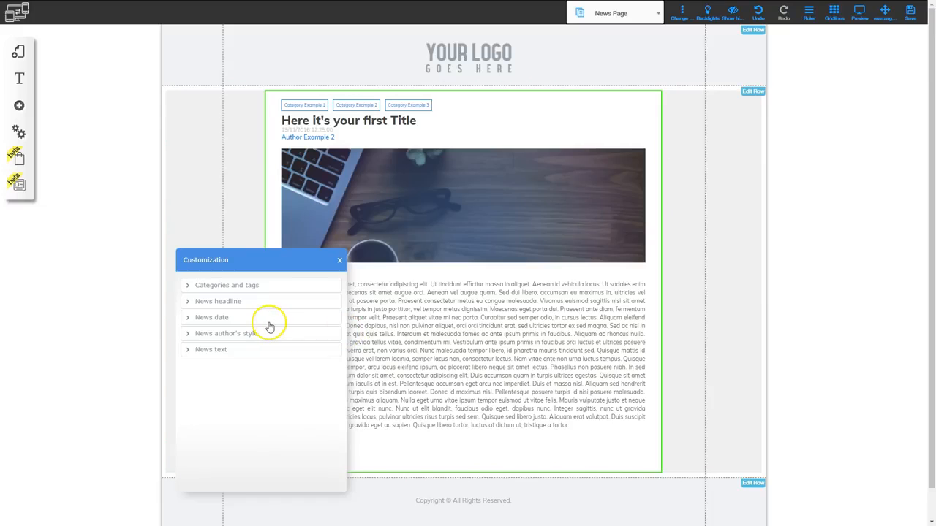
Review the text, border, rounding and background options for the single post's categories and tags, and close the customization settings.
click(220, 285)
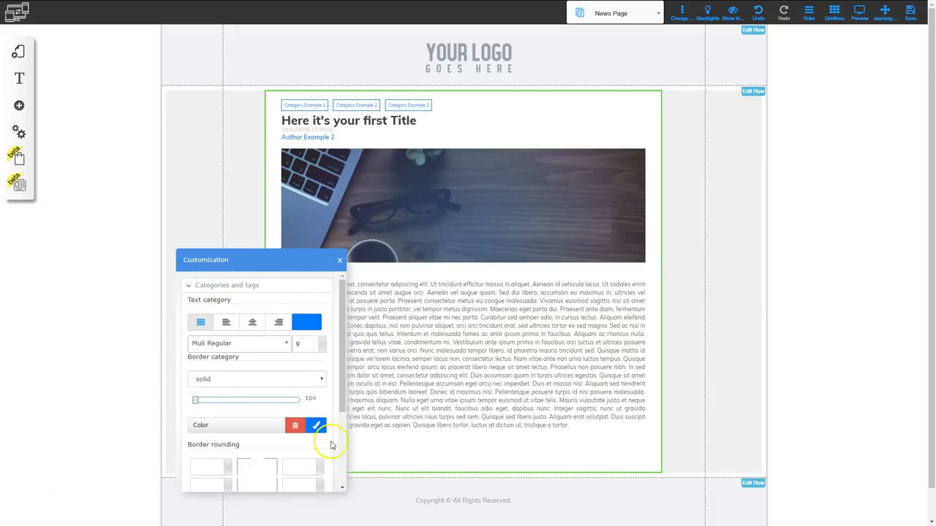
scroll(261, 372, down, 3)
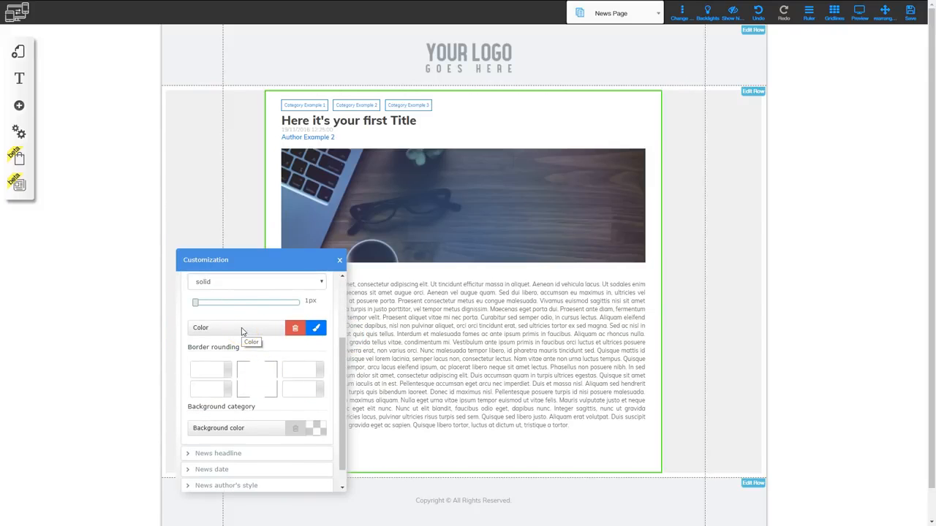
click(341, 262)
click(298, 284)
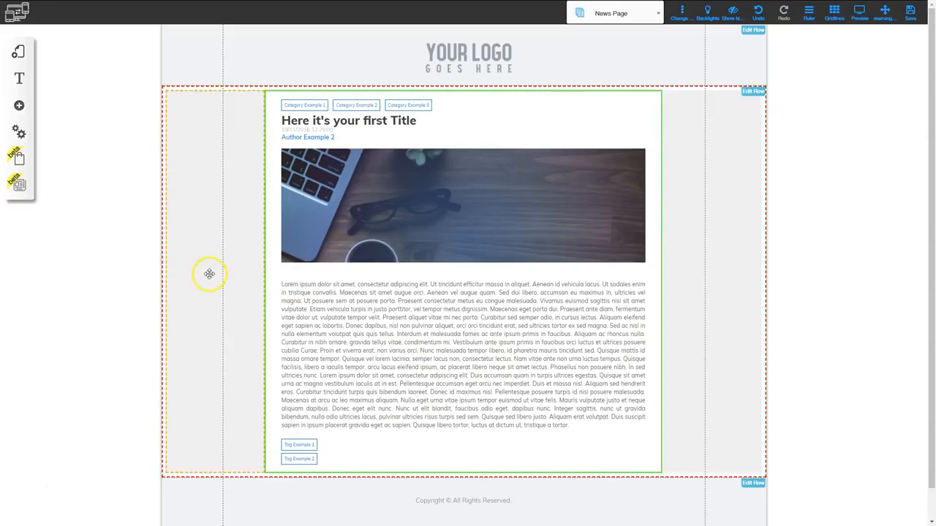
Open the Blog Manager and examine its all, published, draft and scheduled news, categories and tags, and close it.
click(19, 187)
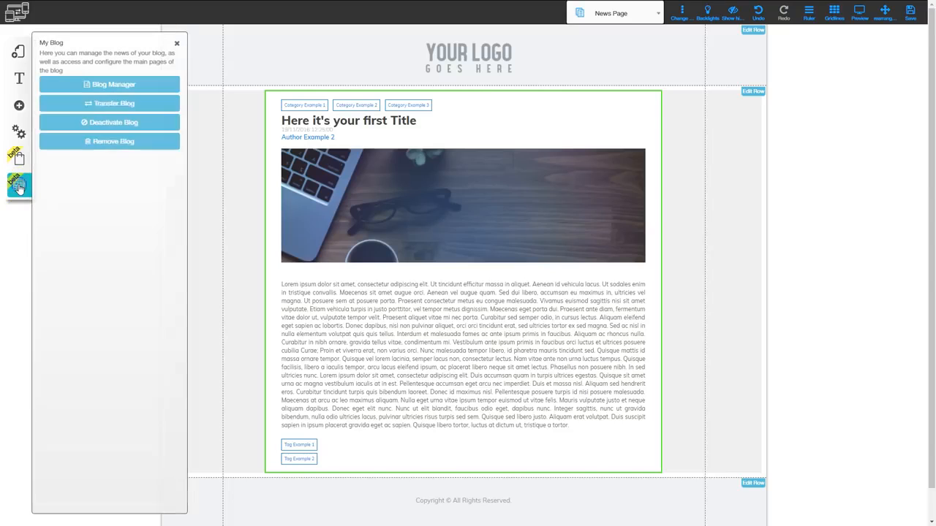
click(115, 86)
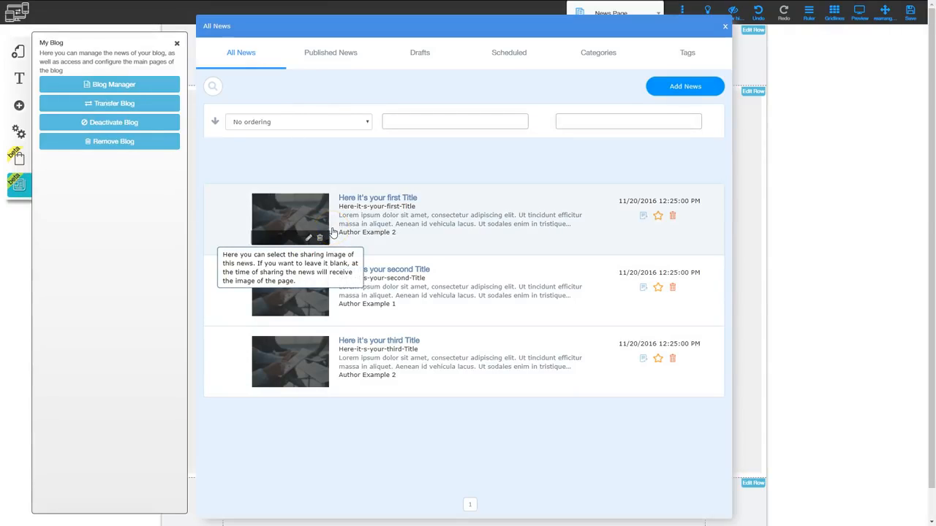
click(327, 52)
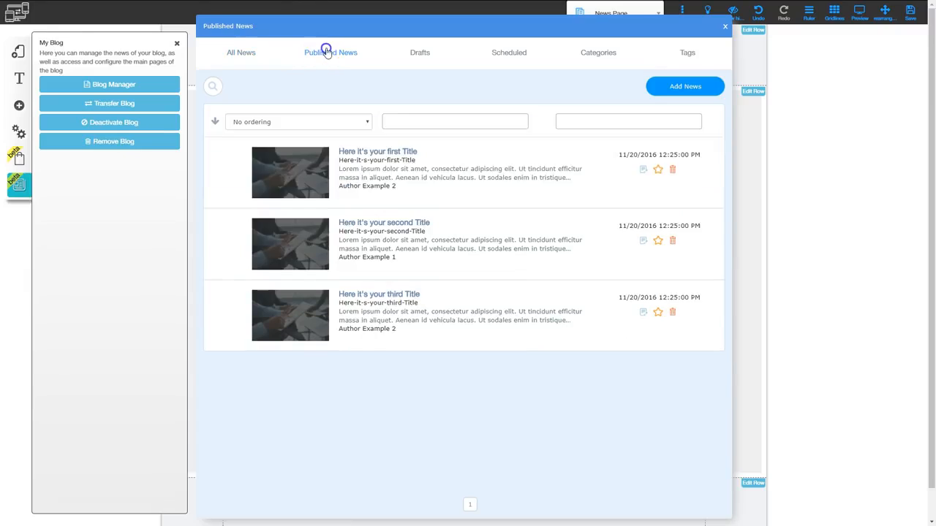
click(418, 53)
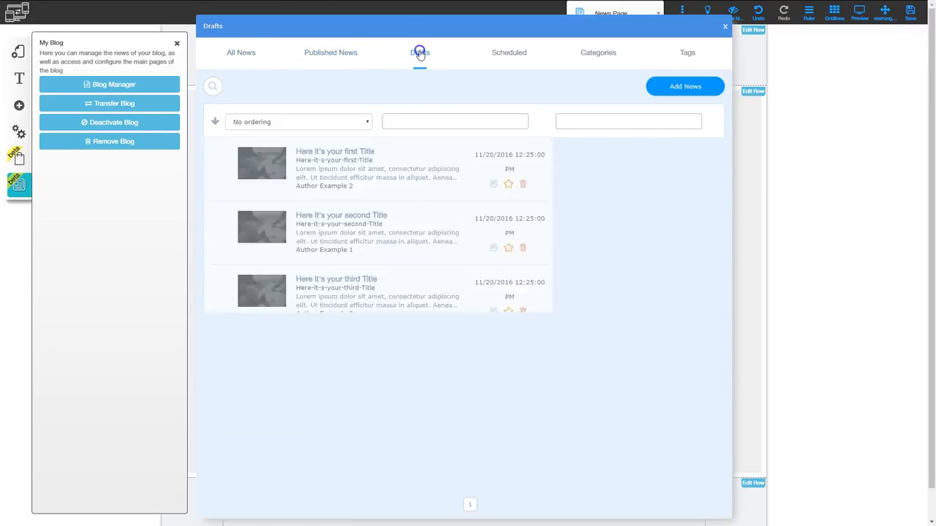
click(512, 55)
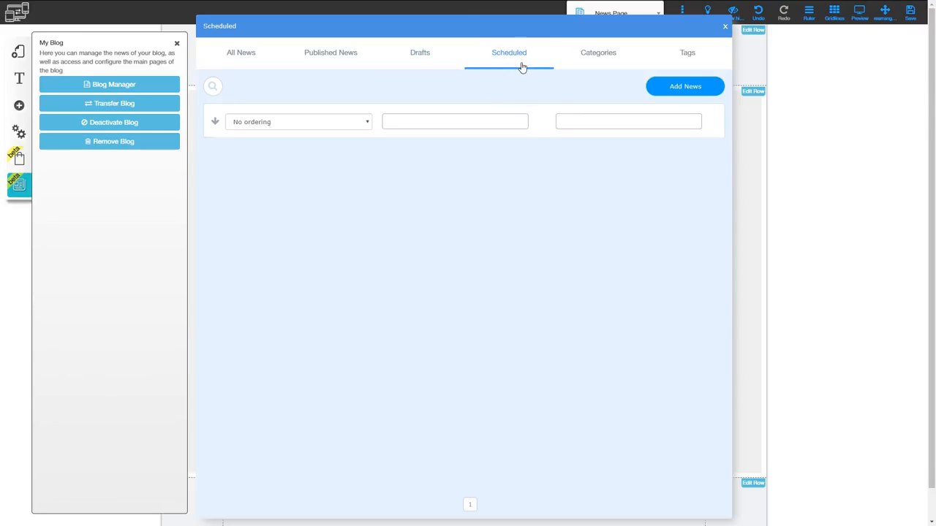
click(599, 56)
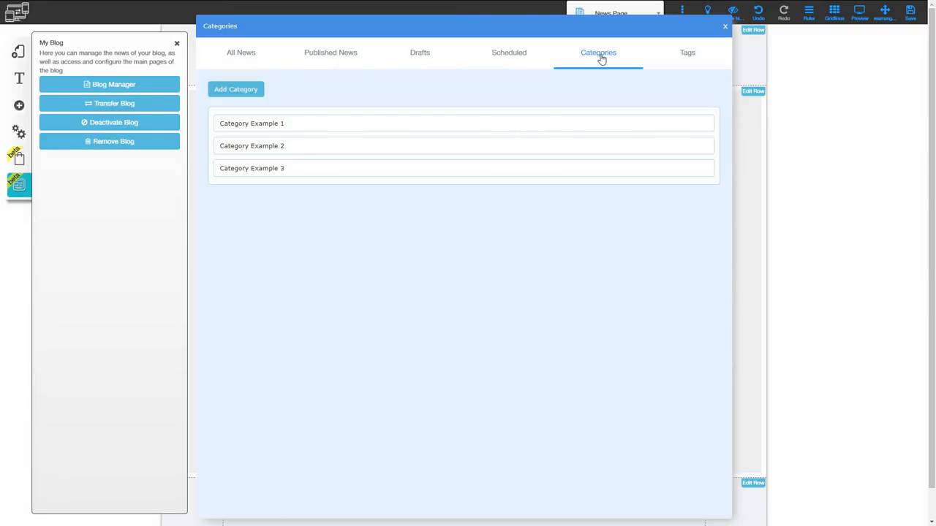
click(689, 54)
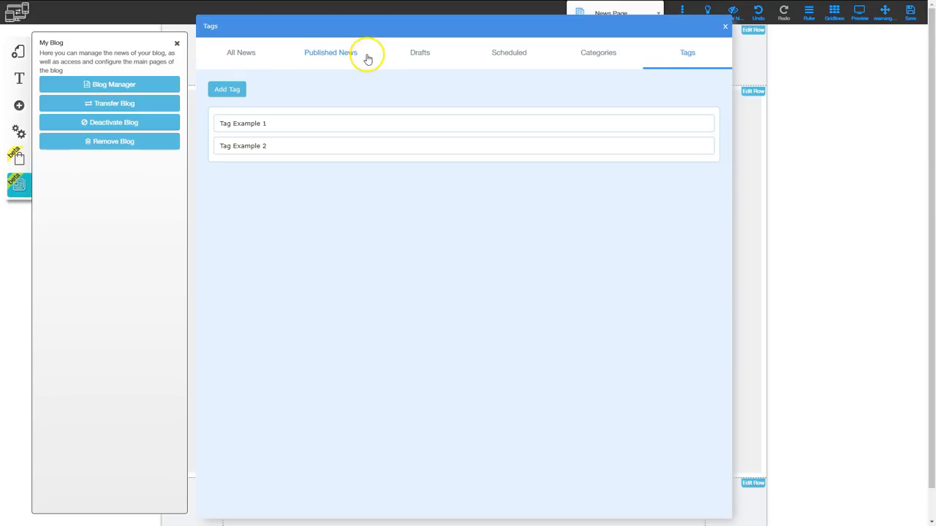
mouse_move(303, 128)
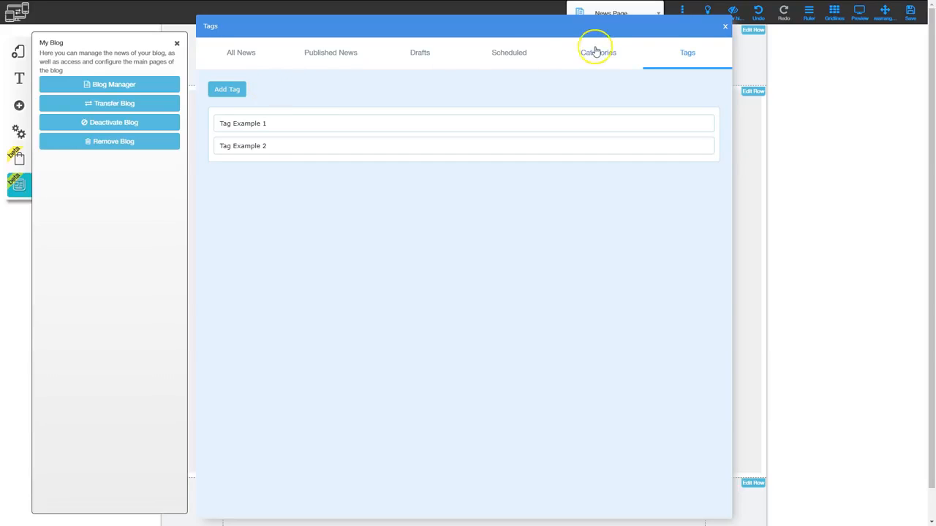
click(724, 26)
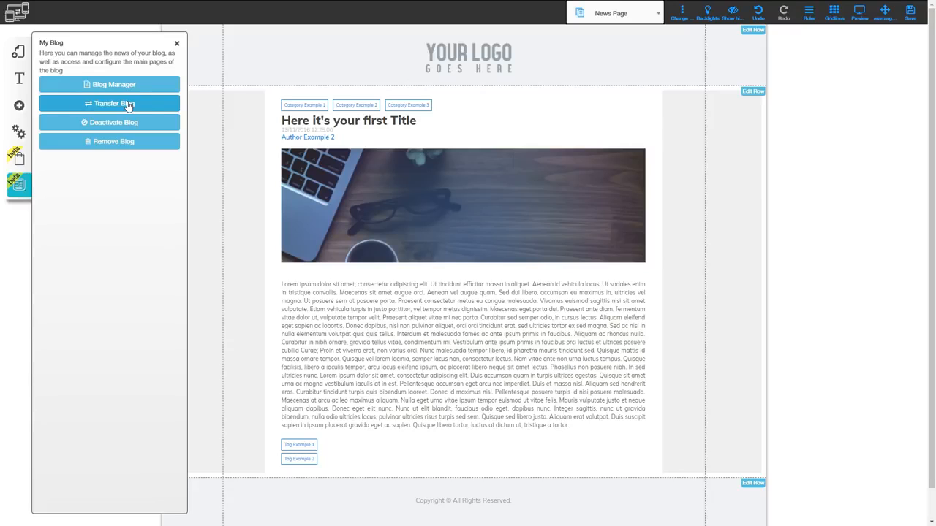
View the layout choices for transferring the blog and cancel the transfer.
click(111, 103)
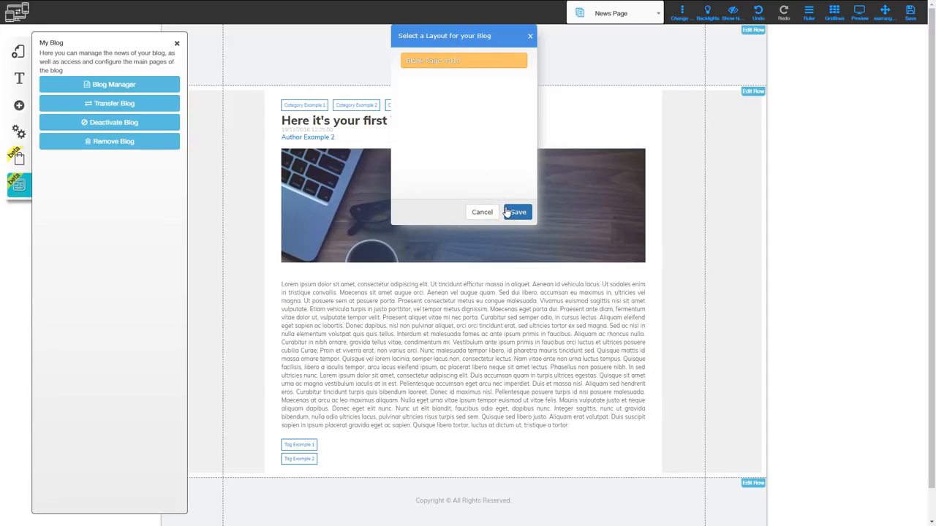
click(481, 212)
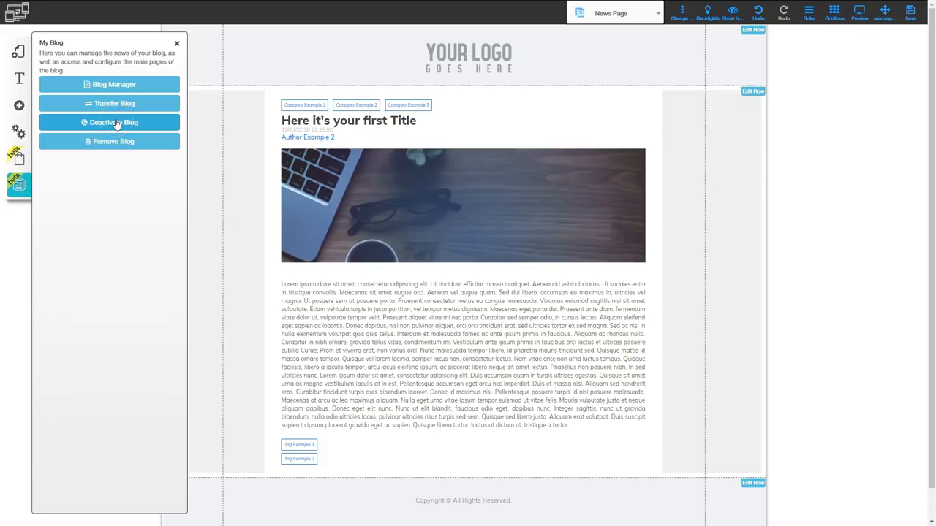
Try to deactivate the blog, dismiss the alert, and save the current layout.
click(109, 122)
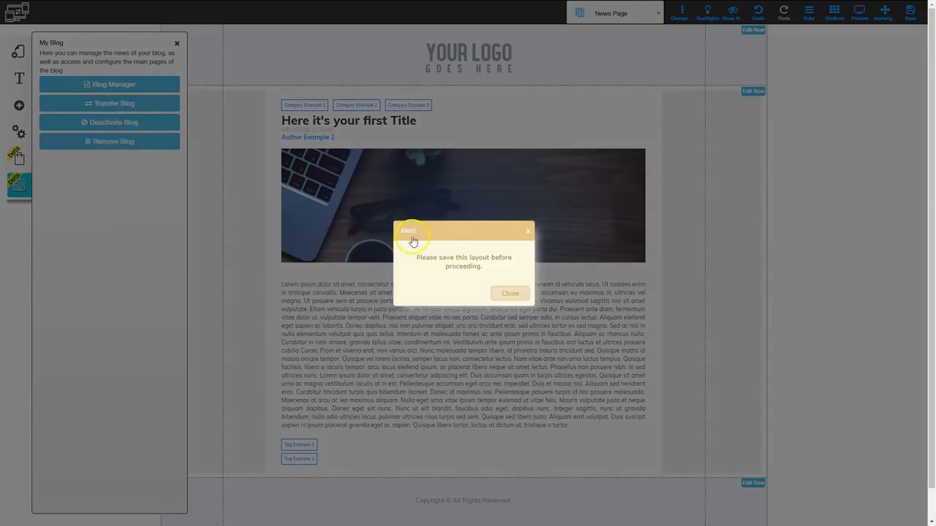
click(504, 295)
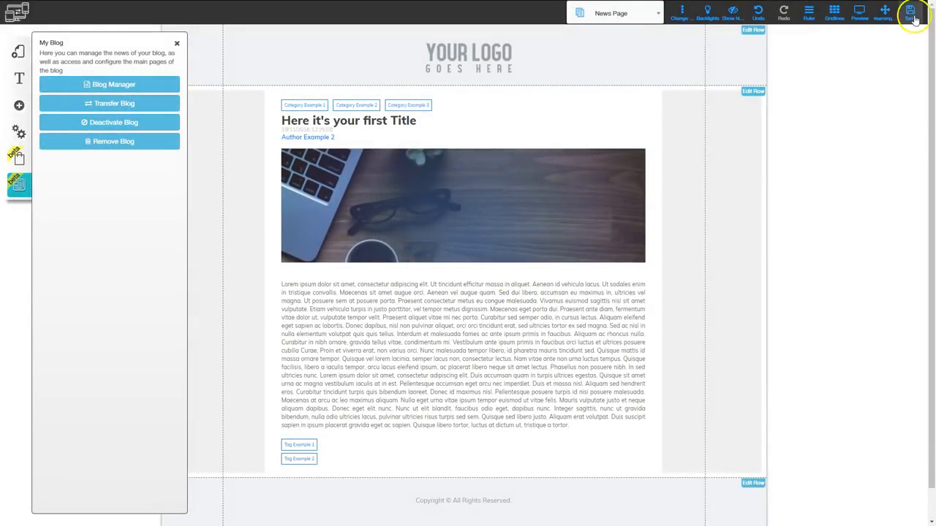
click(912, 15)
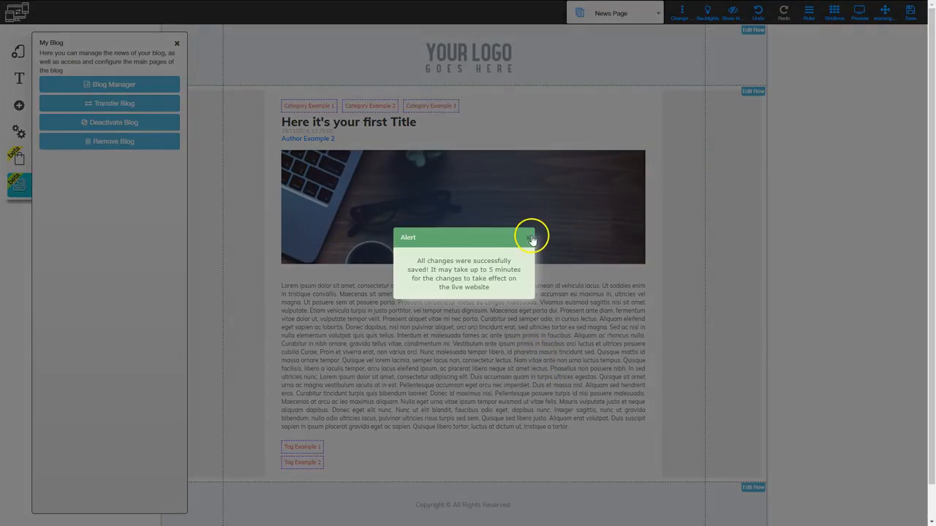
click(531, 238)
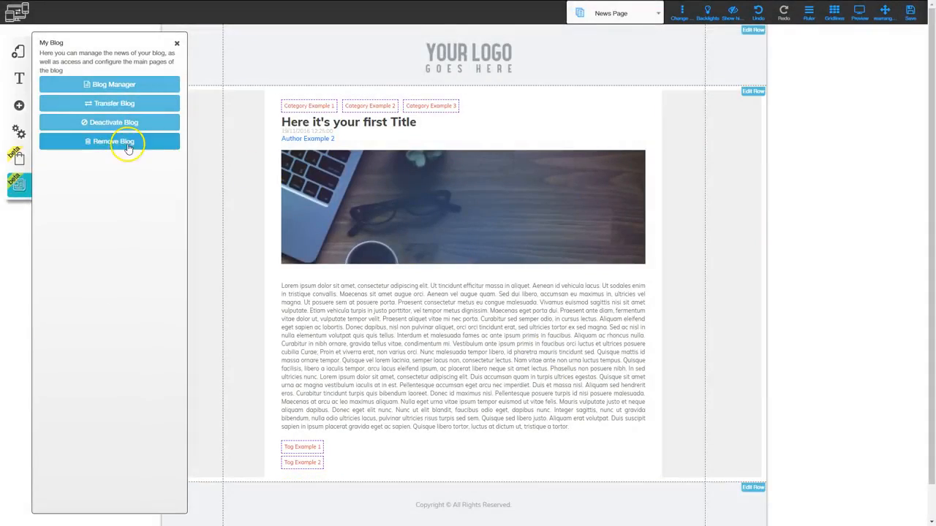
Deactivate the blog and confirm reloading the editor.
click(102, 122)
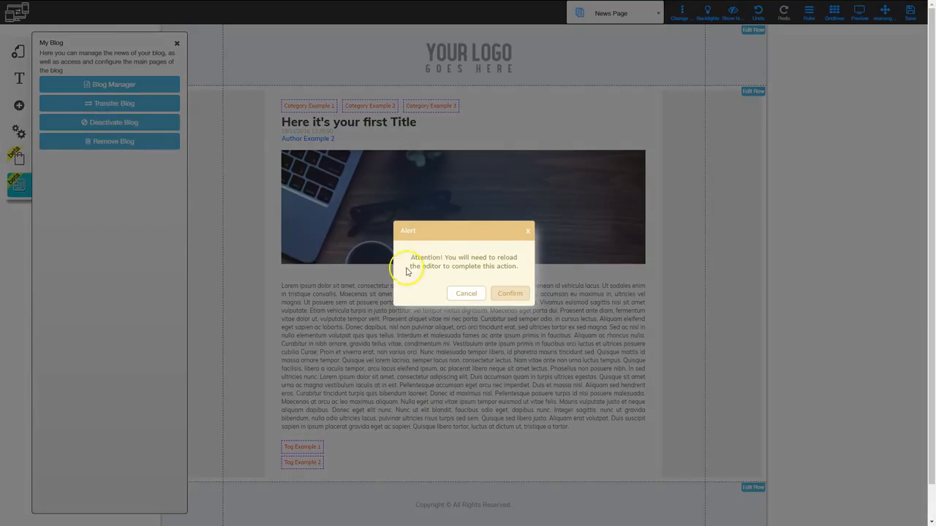
click(510, 295)
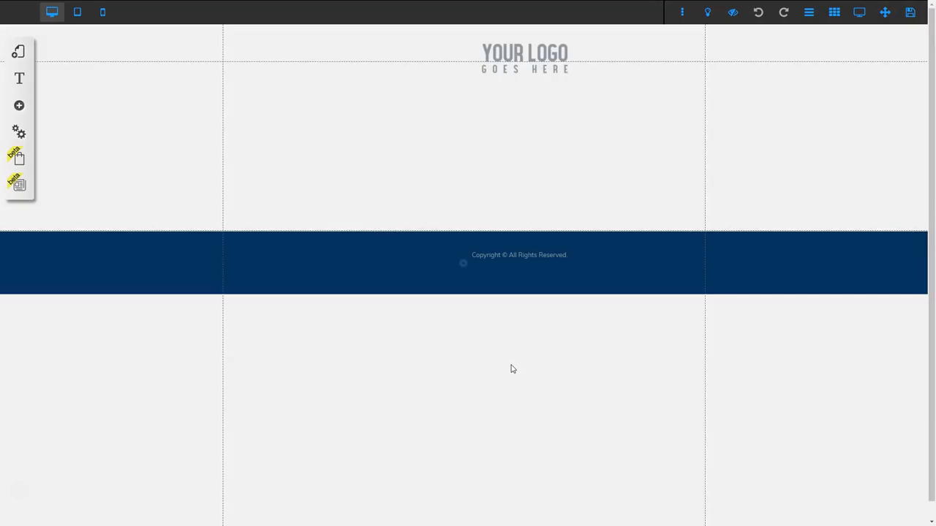
click(503, 348)
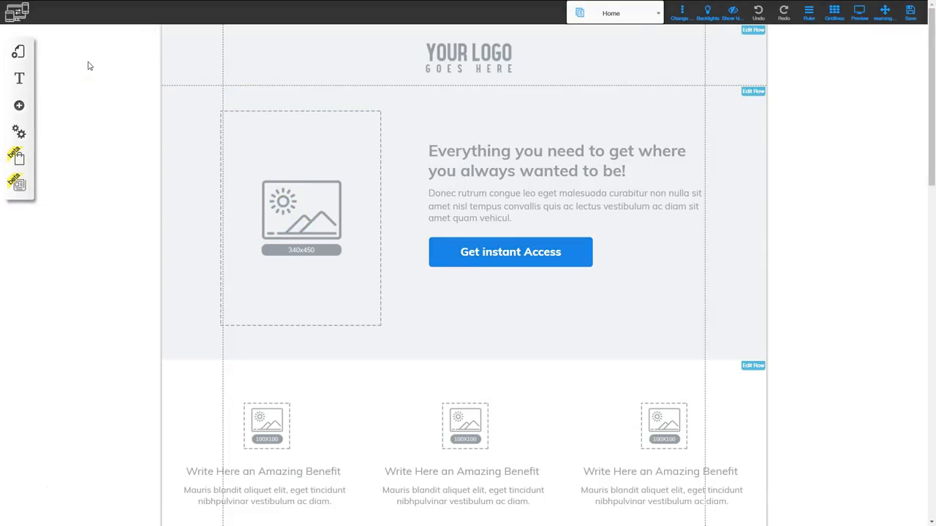
Check the page list of the Blank Page #010 layout with the blog deactivated, and close it.
click(20, 53)
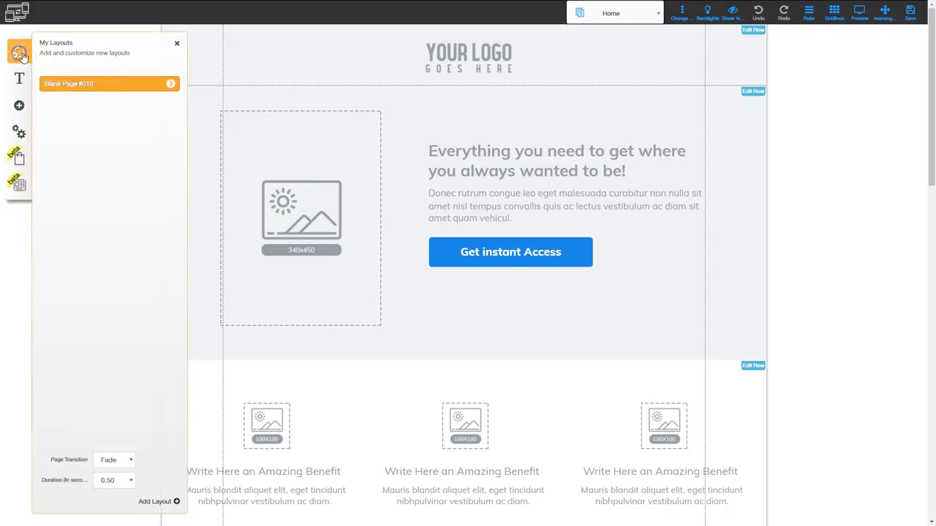
click(170, 84)
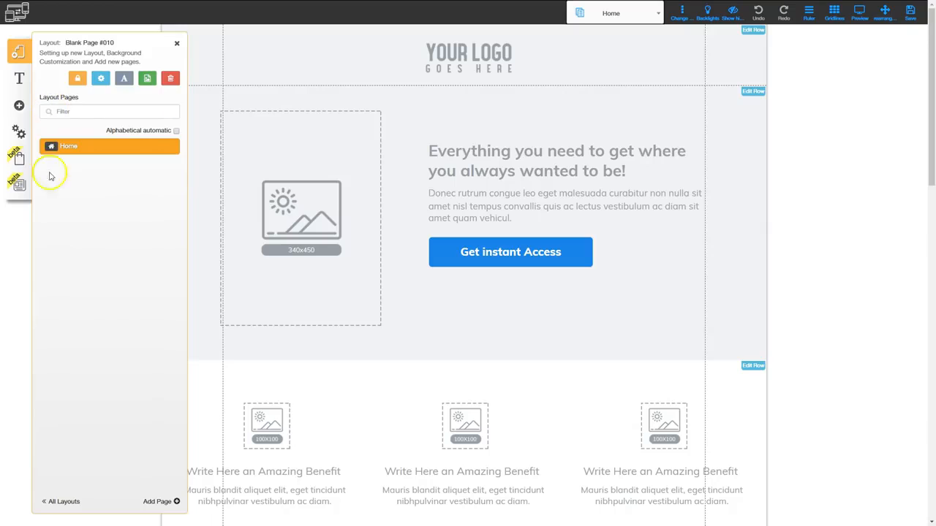
click(176, 45)
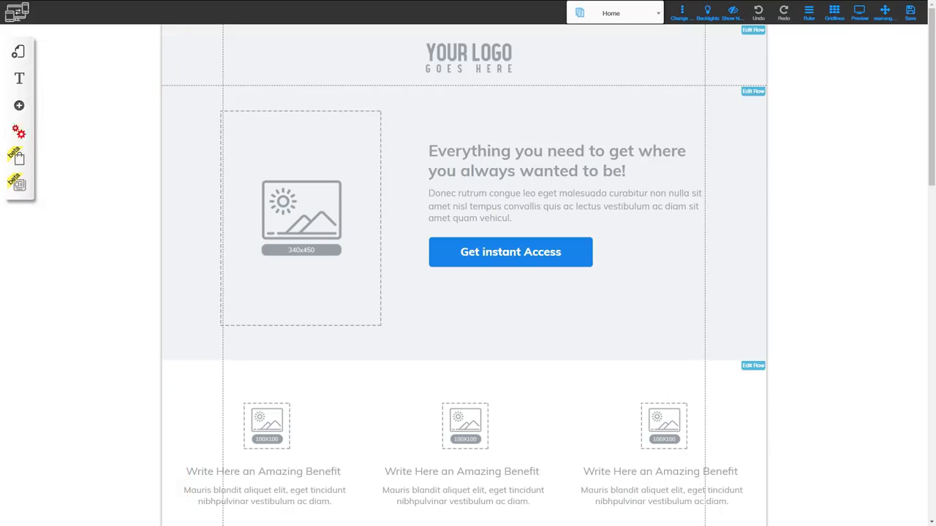
Reactivate the blog from the blog settings and confirm the action.
click(20, 186)
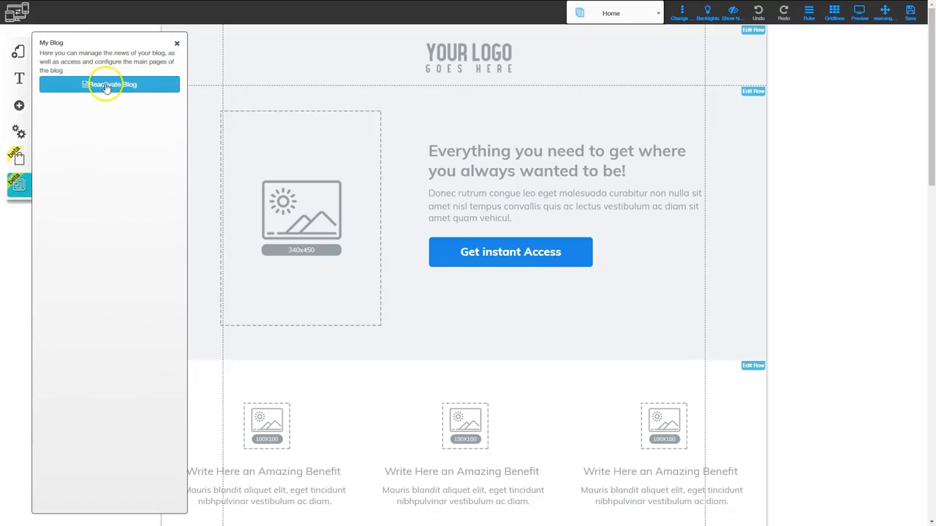
click(108, 85)
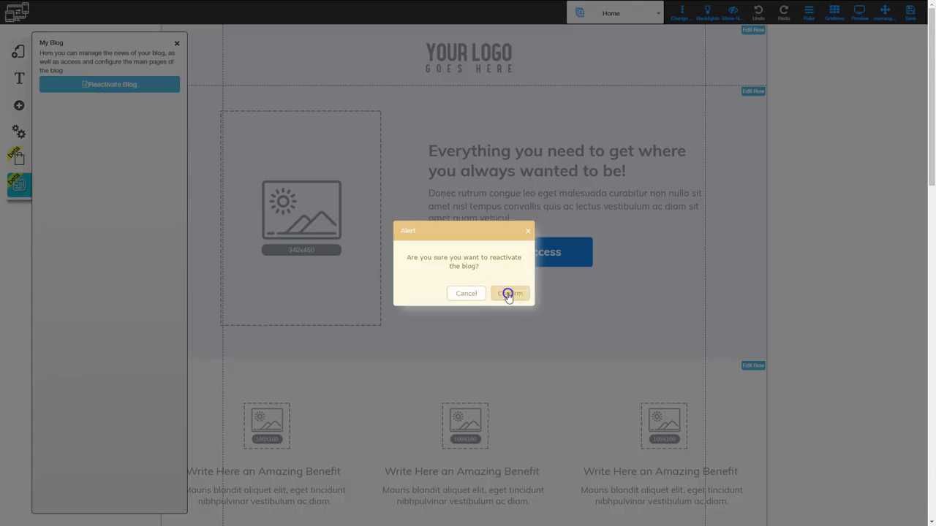
click(506, 290)
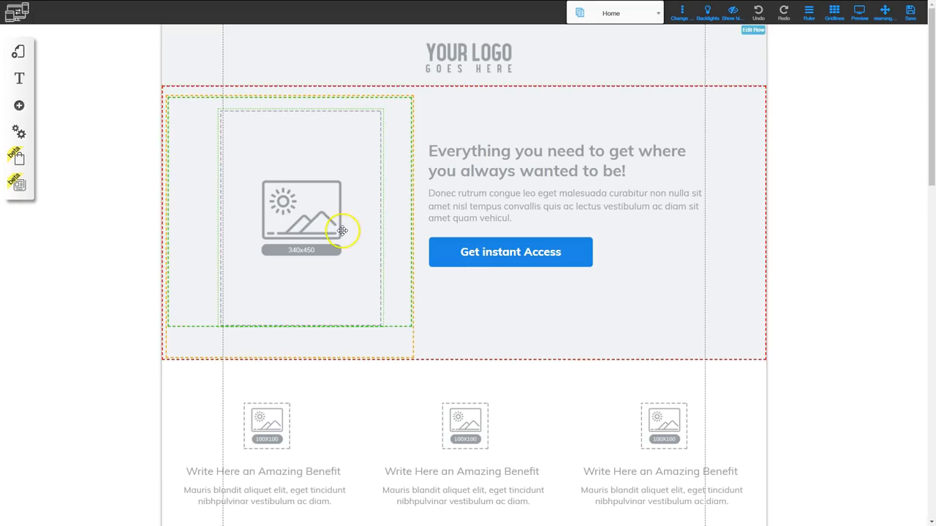
Check the Blank Page #010 layout's page list for the blog pages with the blog reactivated.
click(19, 52)
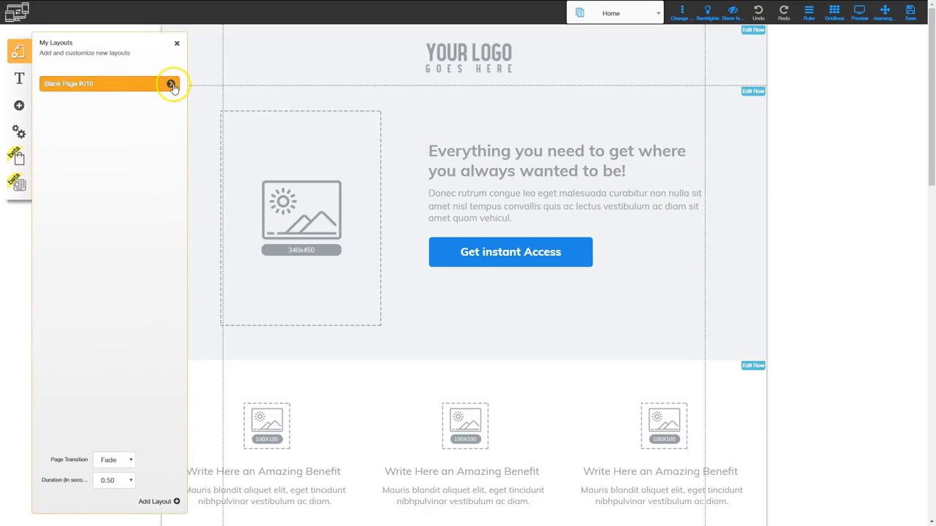
click(170, 85)
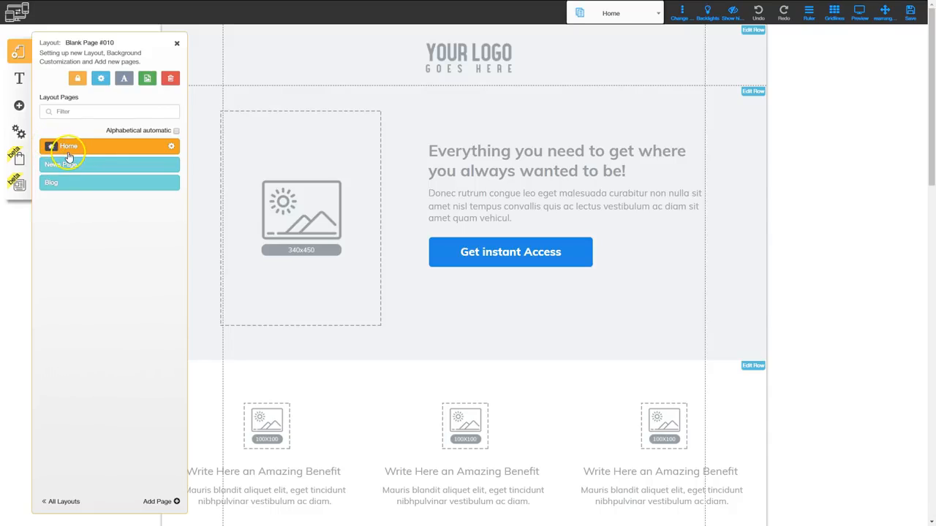
click(94, 186)
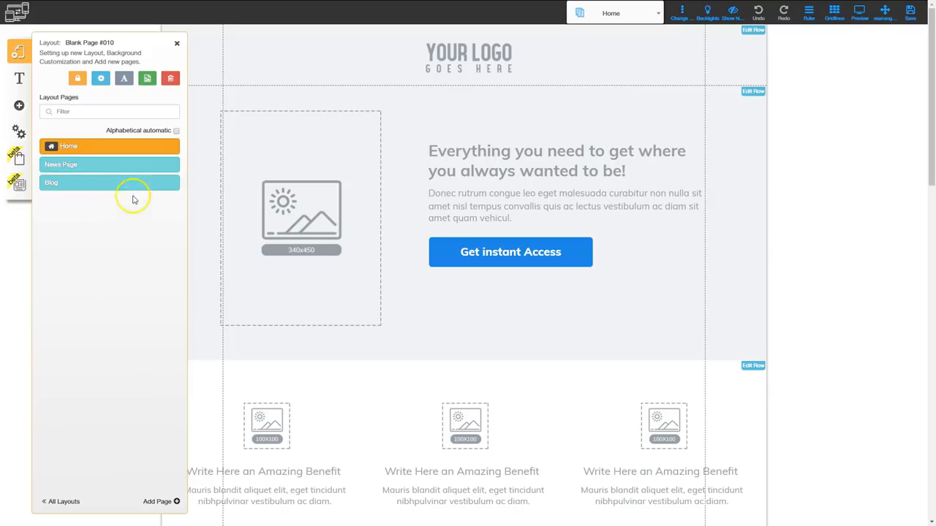
Remove the blog with all its data and confirm reloading the editor.
click(18, 189)
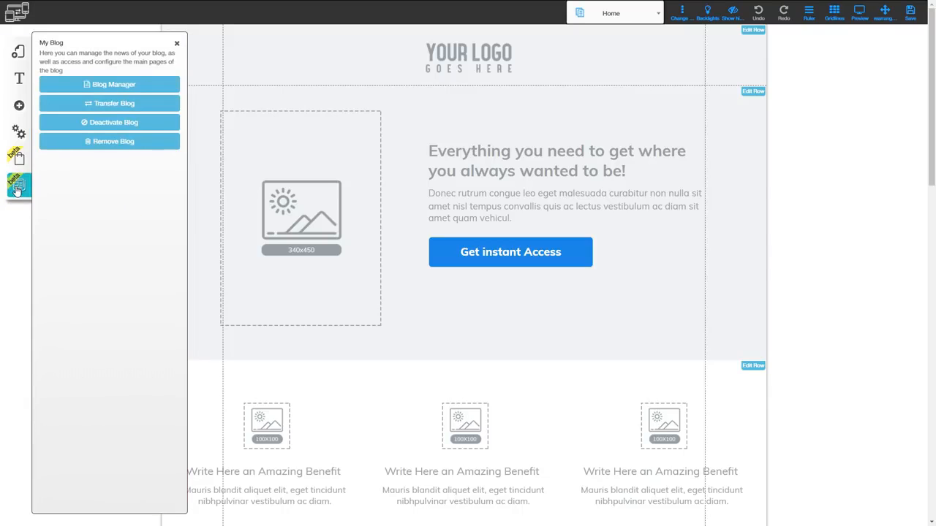
click(106, 143)
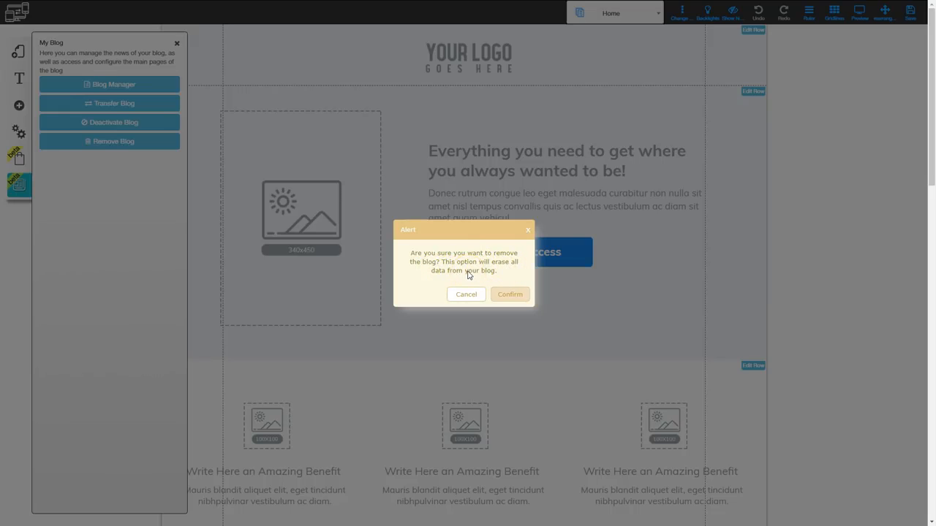
click(511, 293)
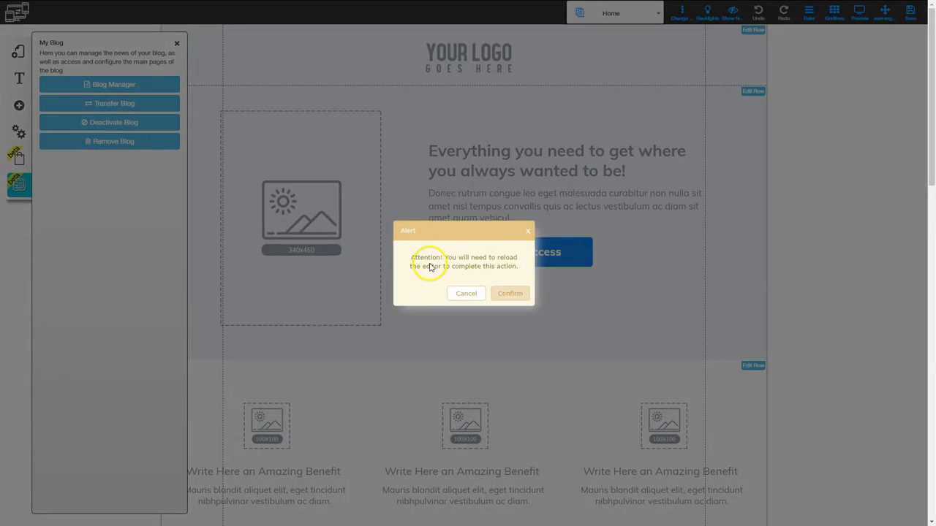
click(510, 293)
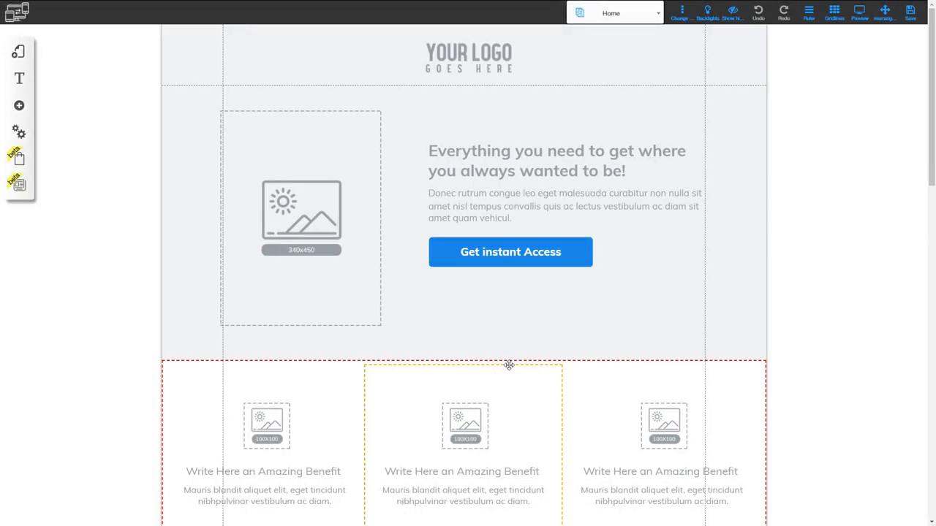
Inspect the Blank Page #010 layout's page list with the blog removed.
drag(508, 366, 152, 135)
click(18, 48)
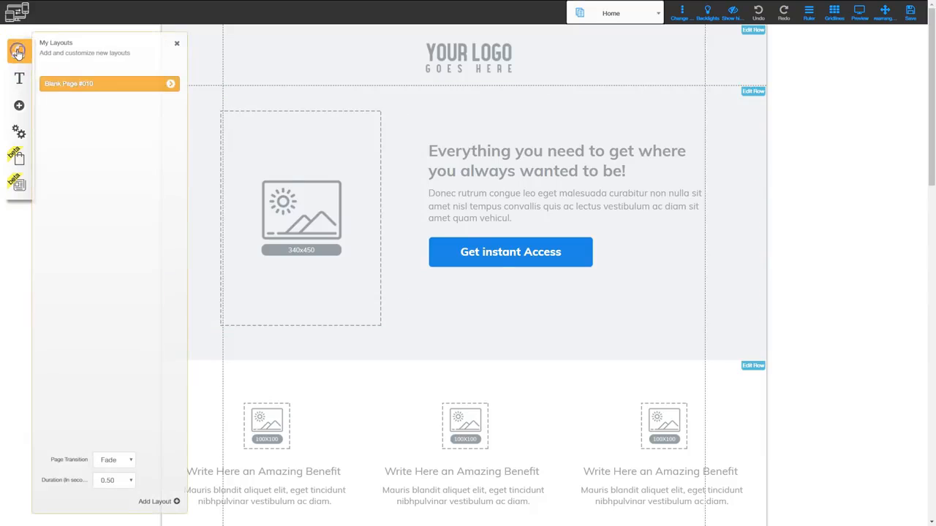
click(168, 83)
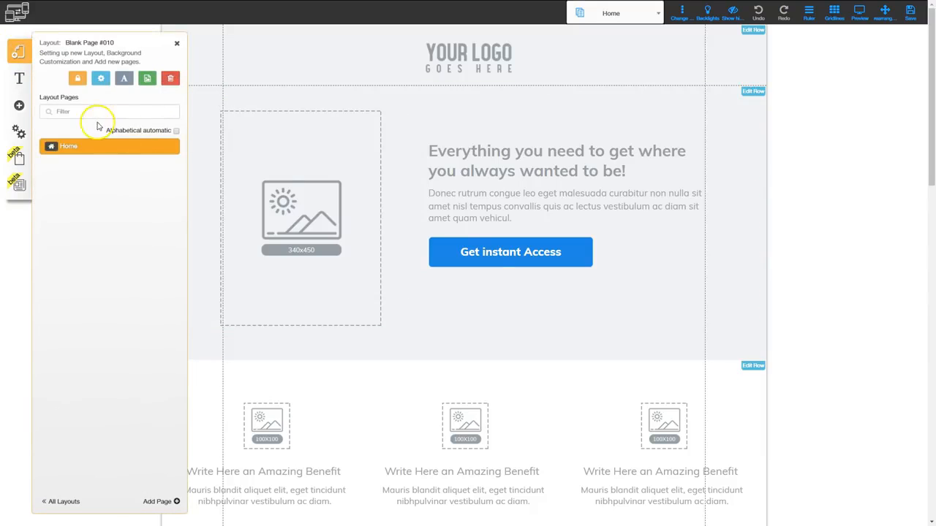
click(46, 113)
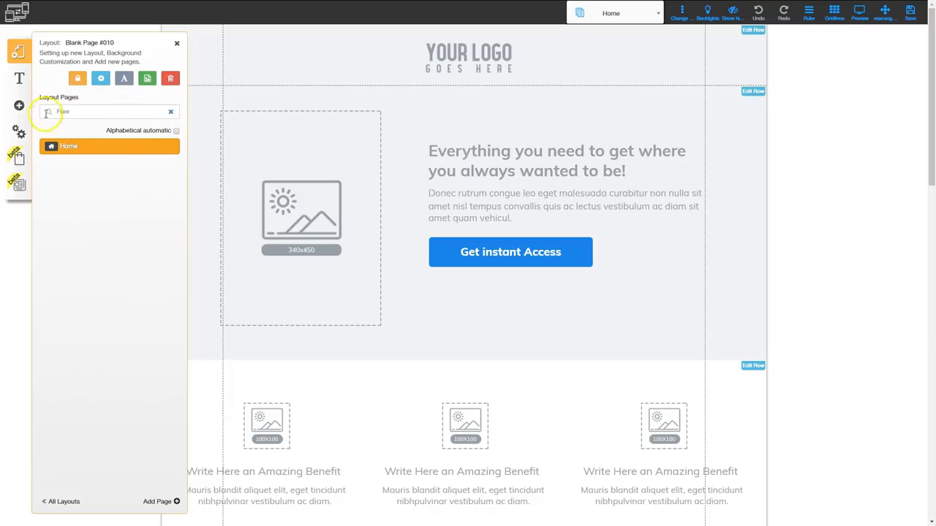